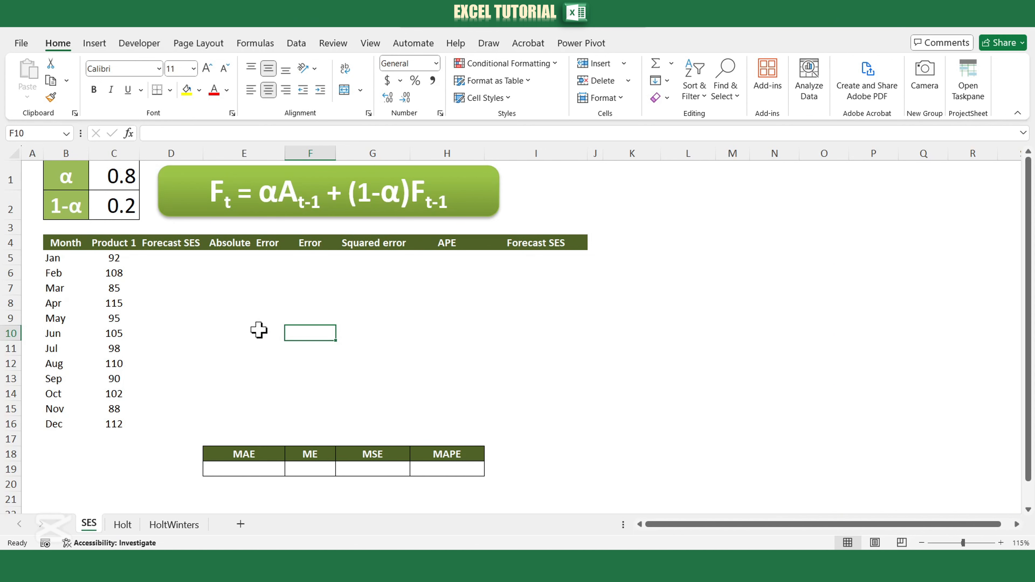
Insert a 2-D line chart from the Month and Product 1 data in B4:C16 and move it clear of the tables.
left_click_drag(62, 243, 107, 426)
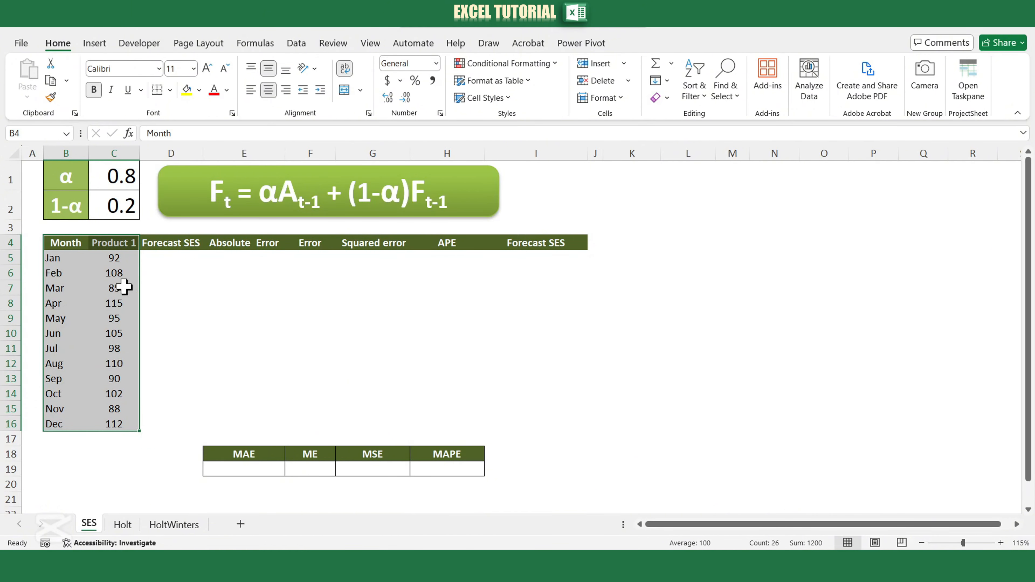
left_click(100, 43)
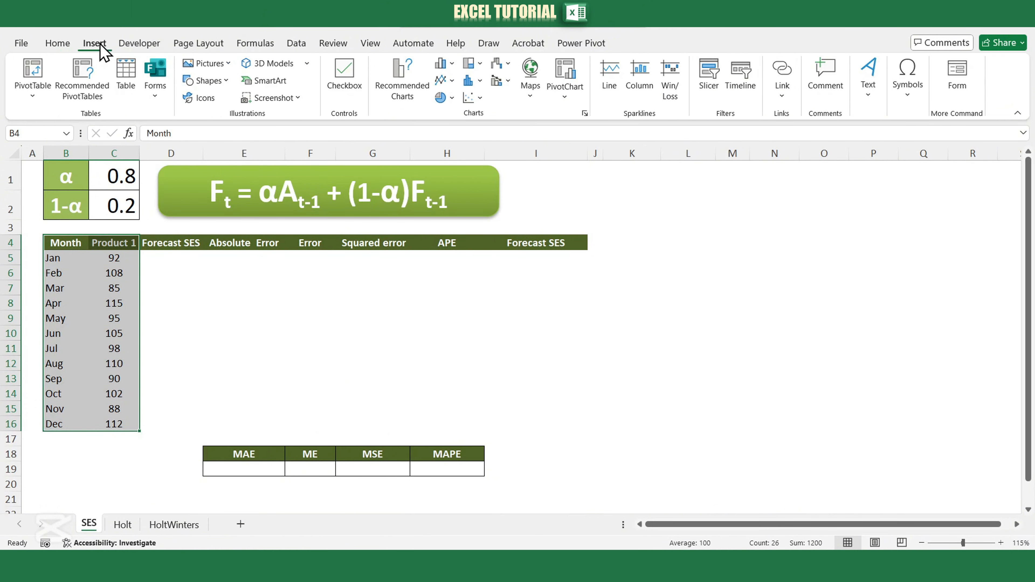
left_click(451, 82)
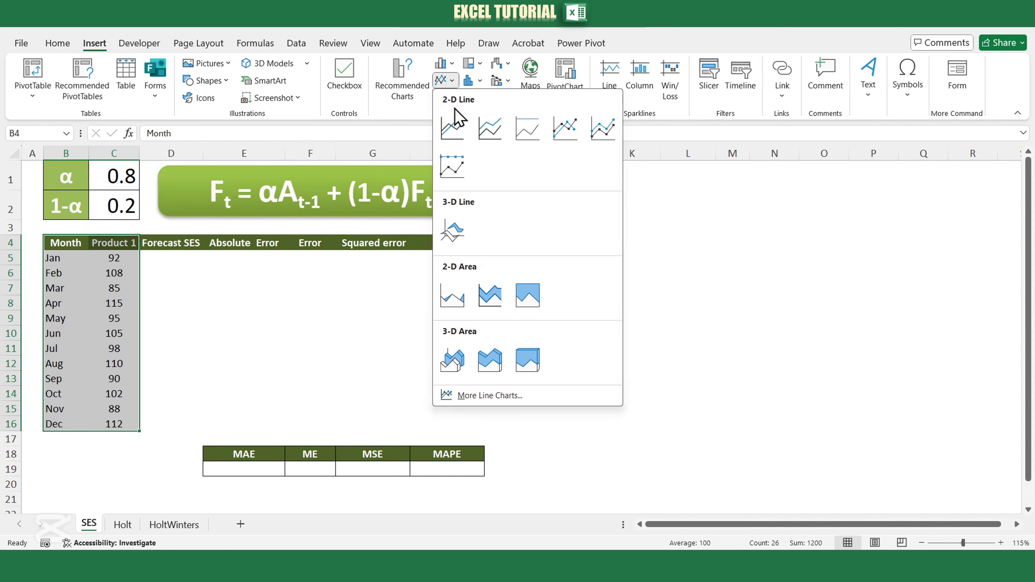
left_click(455, 108)
left_click_drag(577, 242, 838, 242)
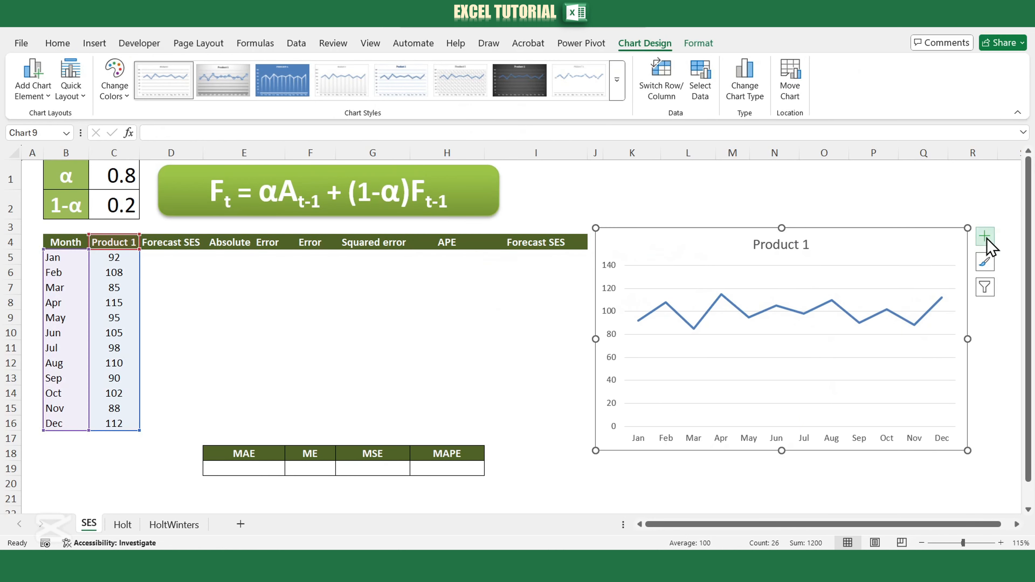
Add a trendline to the Product 1 chart to check for a trend, and delete the chart.
left_click(985, 236)
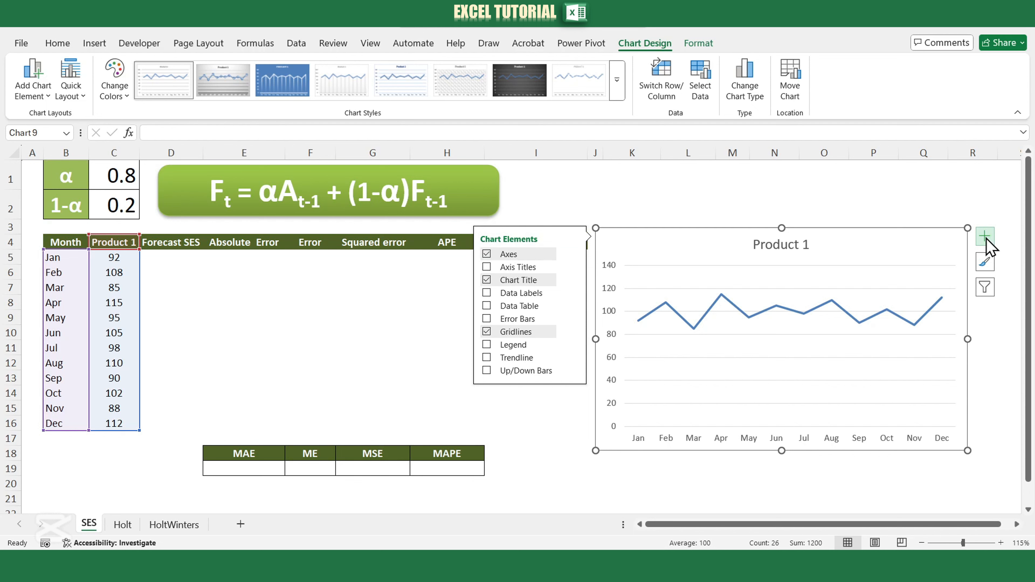
left_click(486, 357)
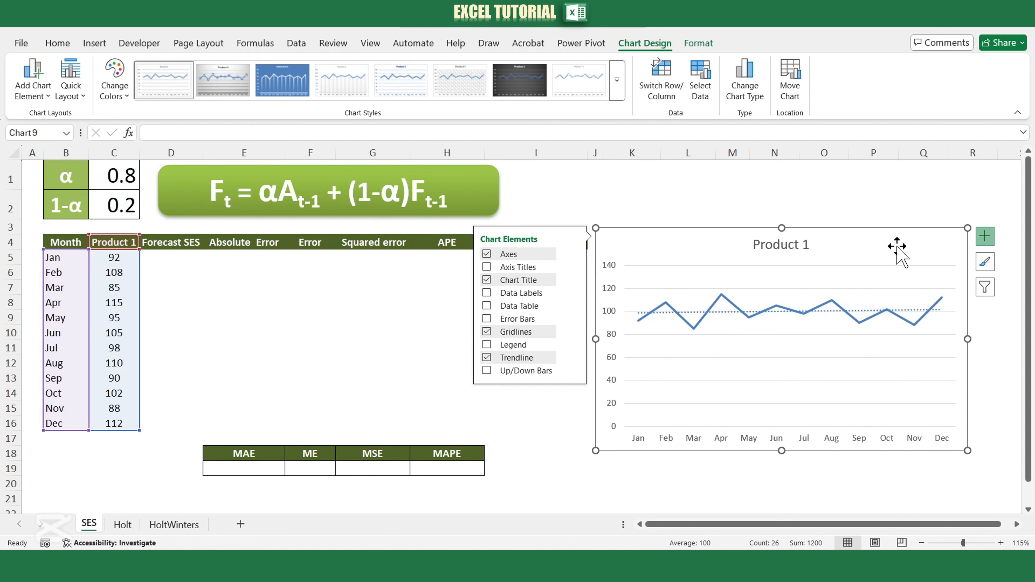
key("Delete")
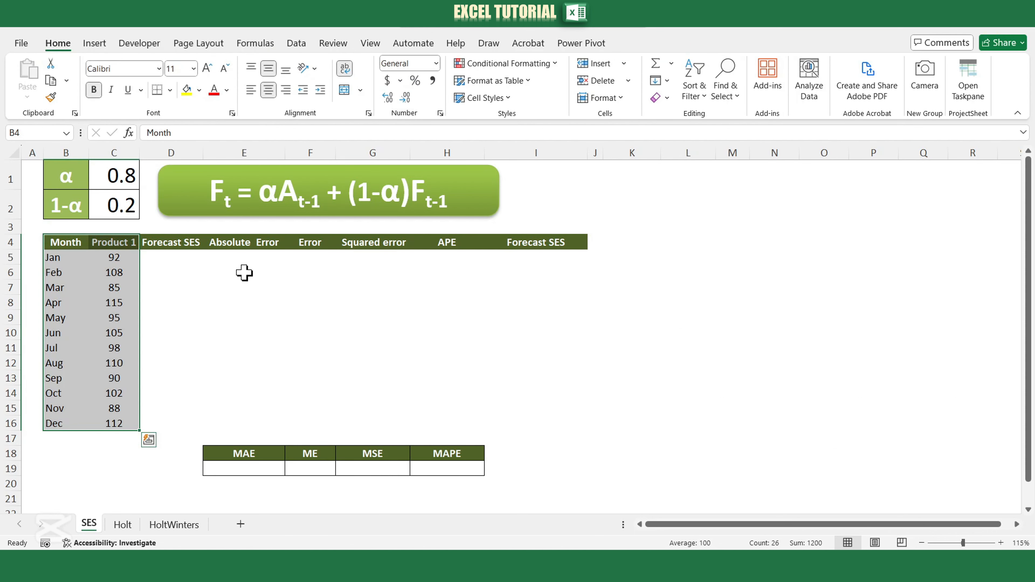
Set the February SES forecast in D6 to January's actual value with =C5.
left_click(150, 278)
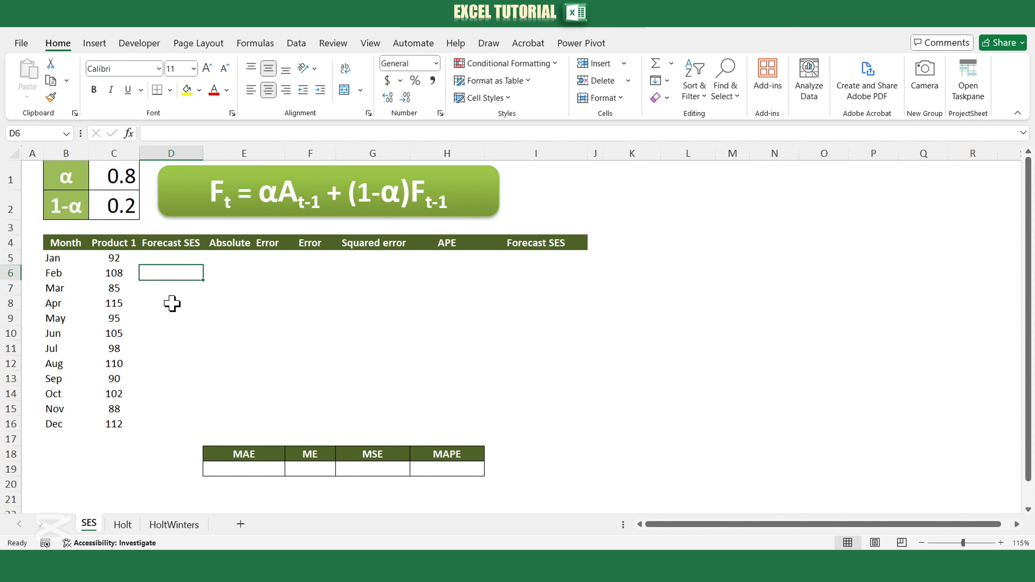
type("=")
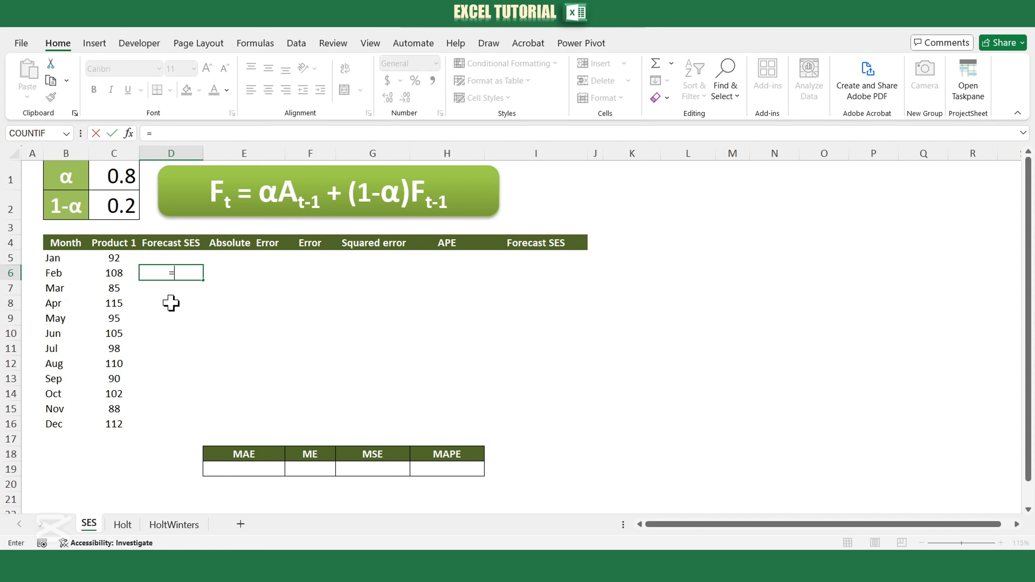
left_click(100, 258)
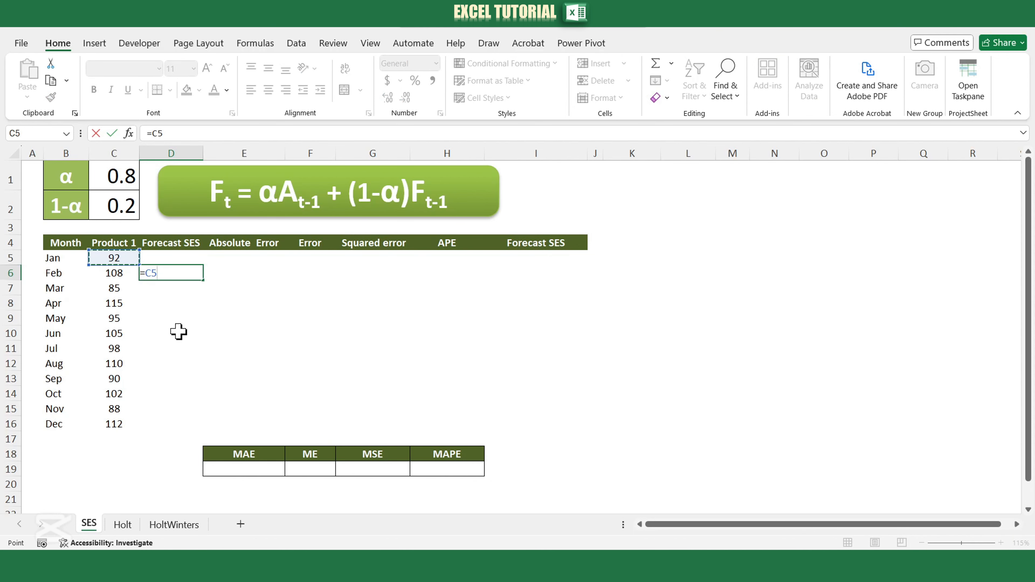
key("Return")
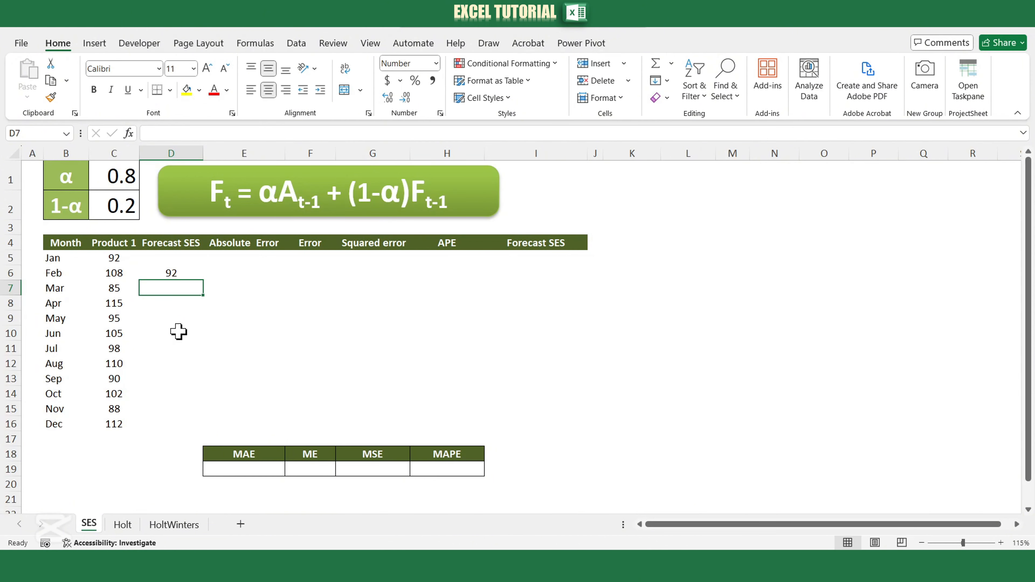
Enter the smoothing formula =$C$1*C6+$C$2*D6 in D7 and fill it down to D16.
type("=")
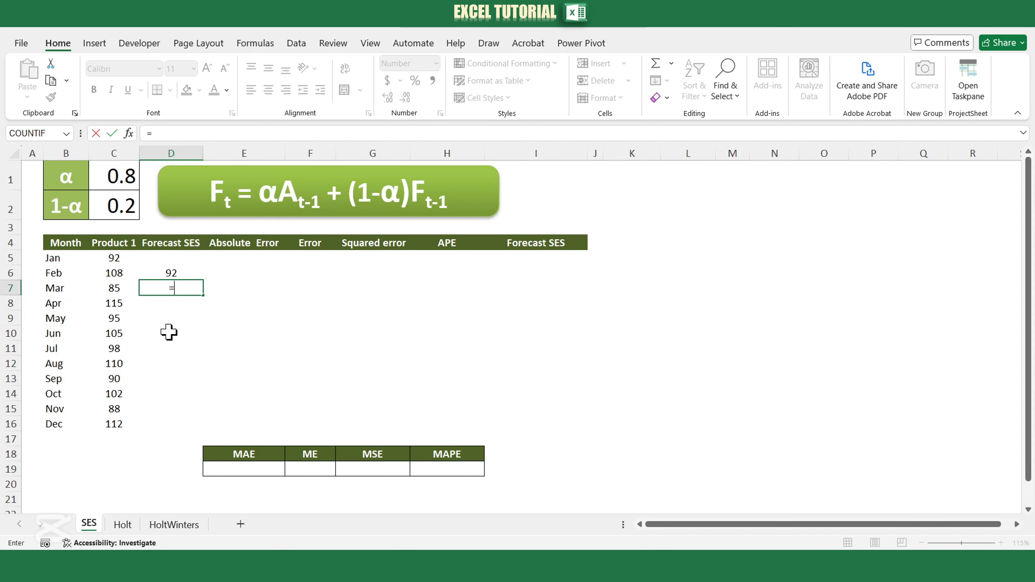
left_click(100, 178)
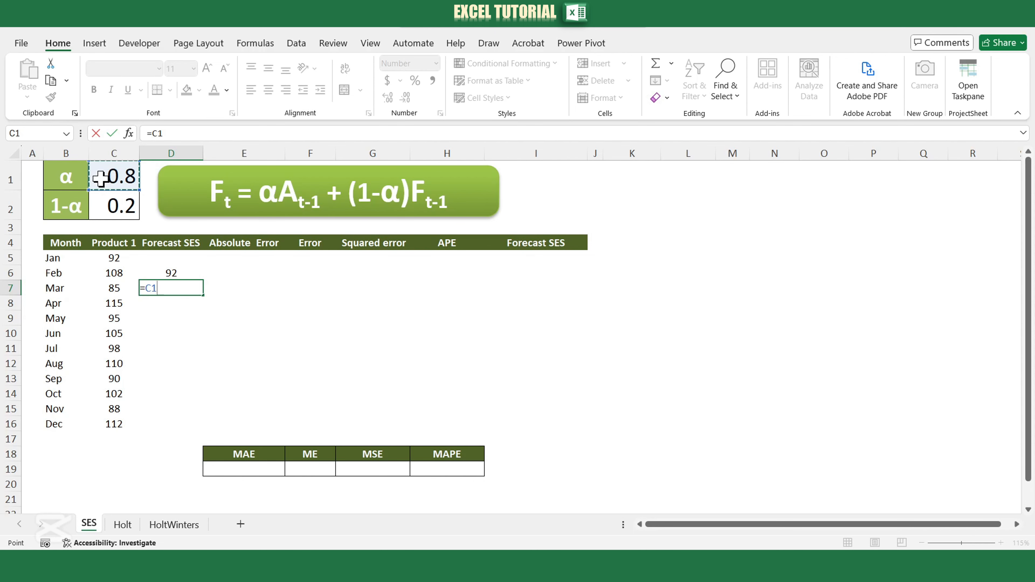
key("F4")
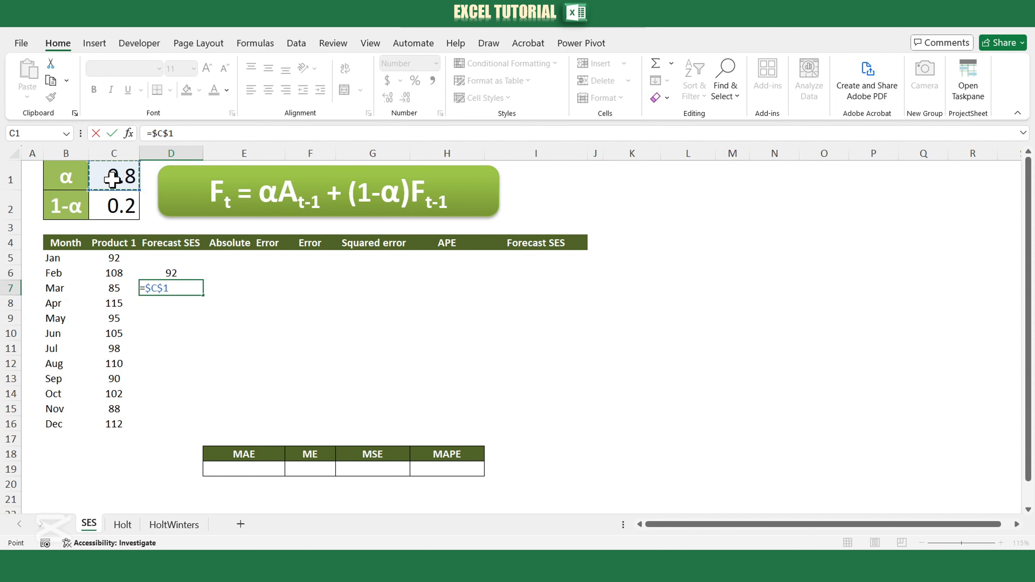
type("*")
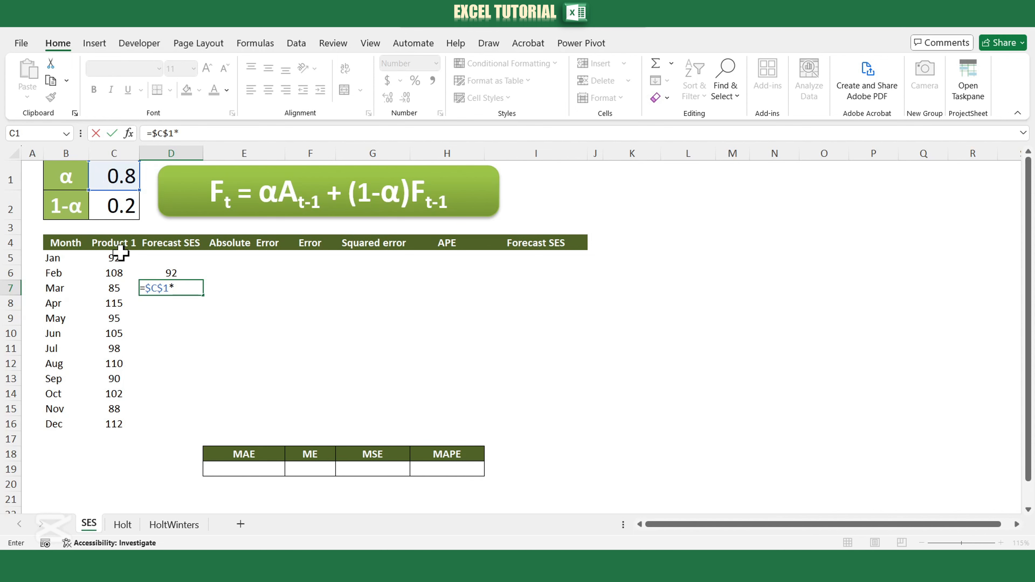
left_click(115, 271)
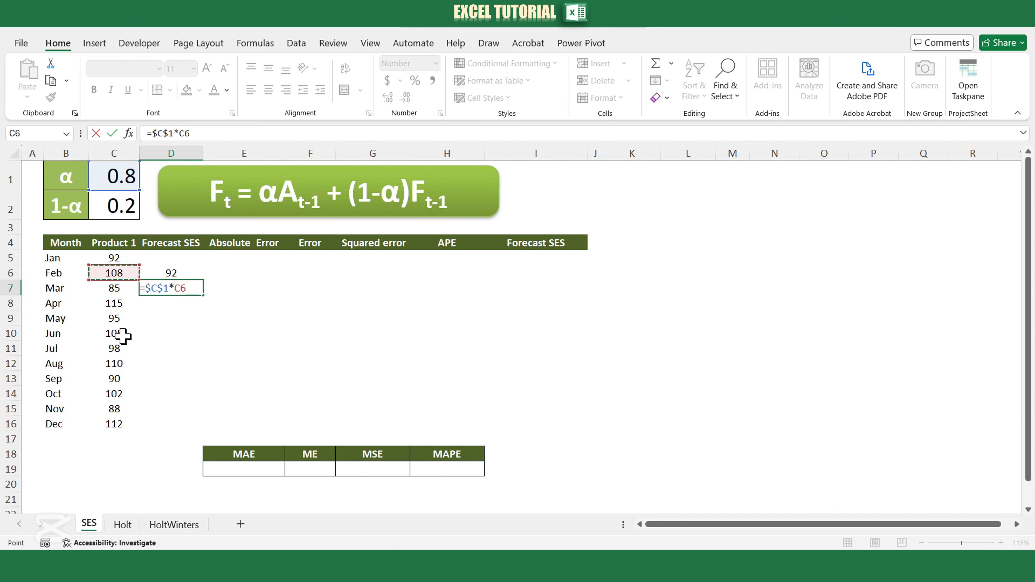
type("+")
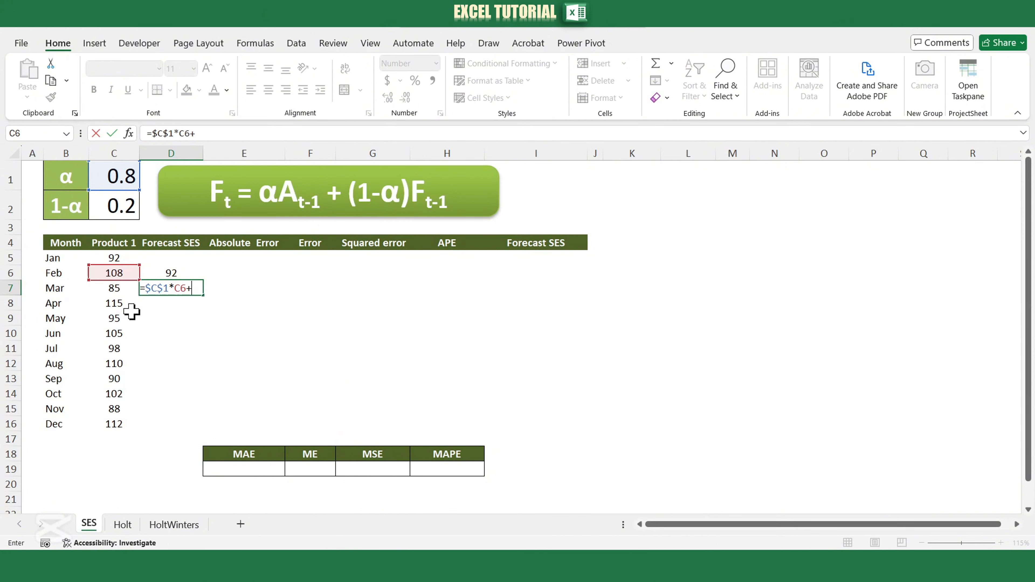
left_click(118, 208)
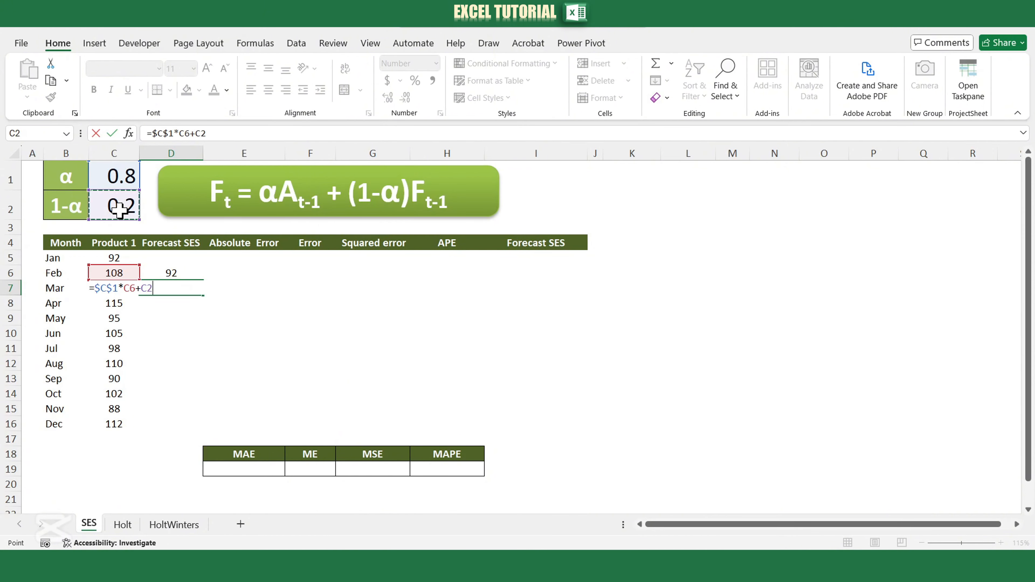
key("F4")
type("*")
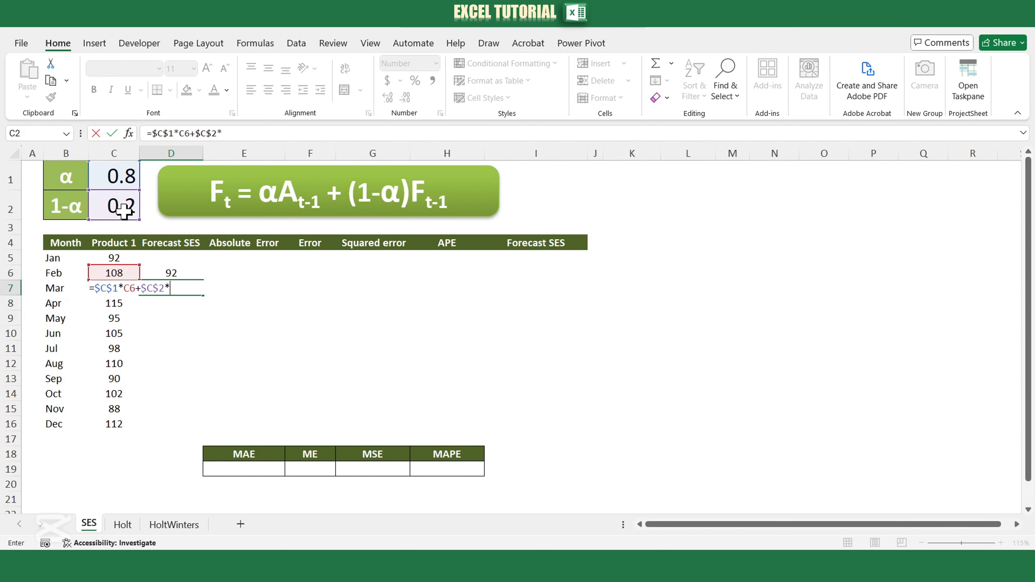
left_click(163, 272)
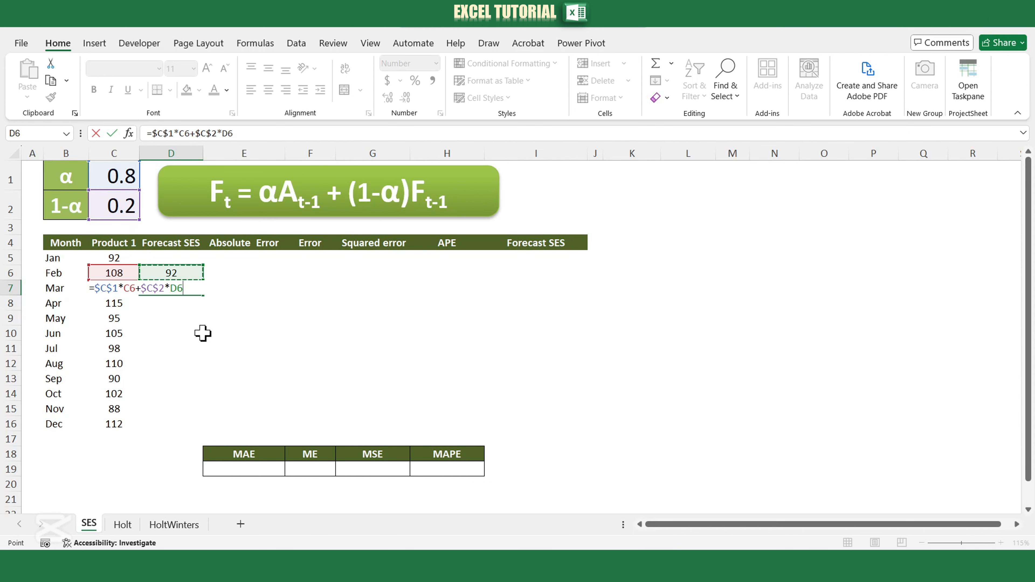
key("Return")
left_click(195, 290)
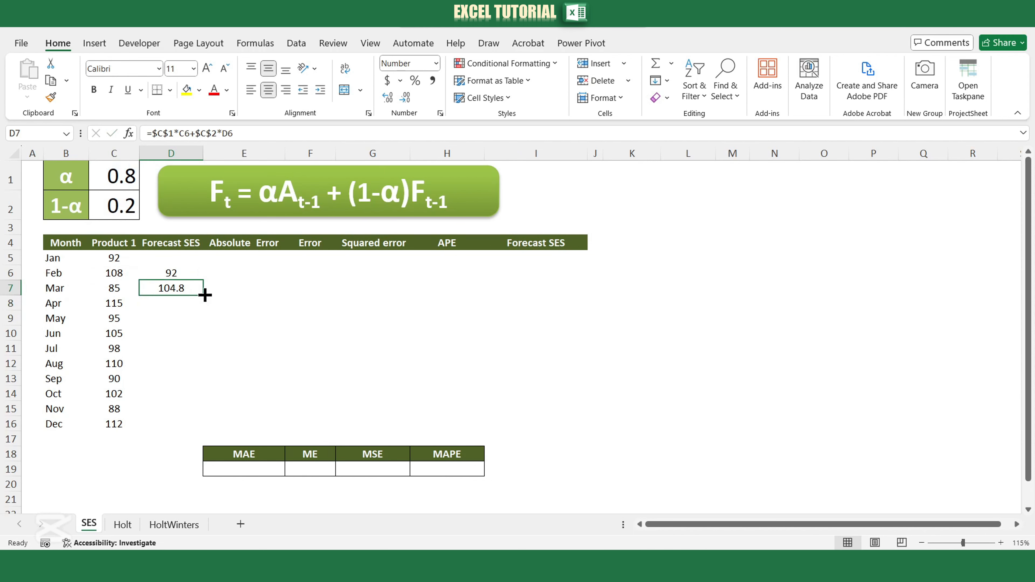
double_click(205, 294)
Calculate the absolute error in E6 with =ABS(C6-D6) and fill the formula down to E16.
left_click(229, 270)
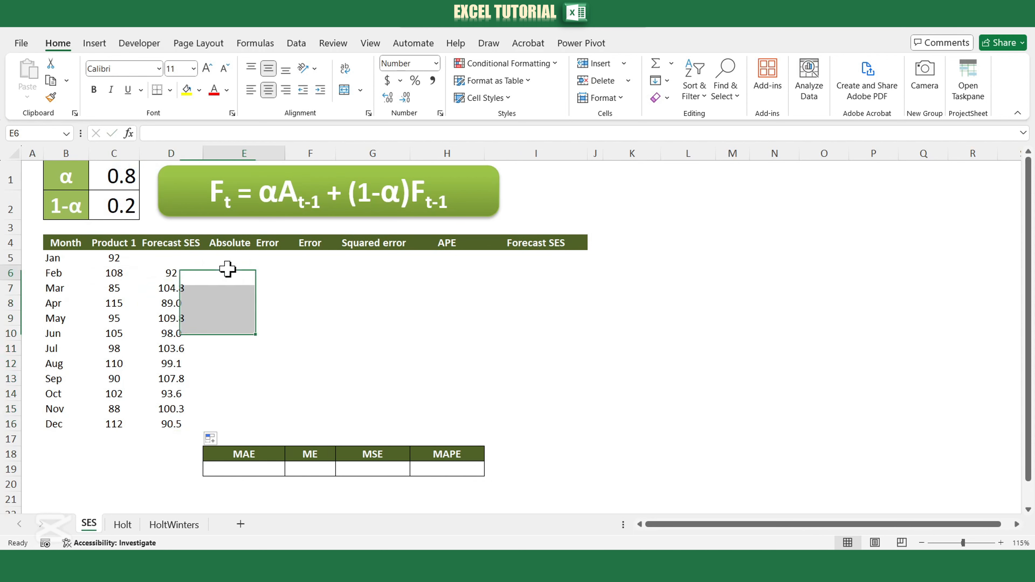
type("=")
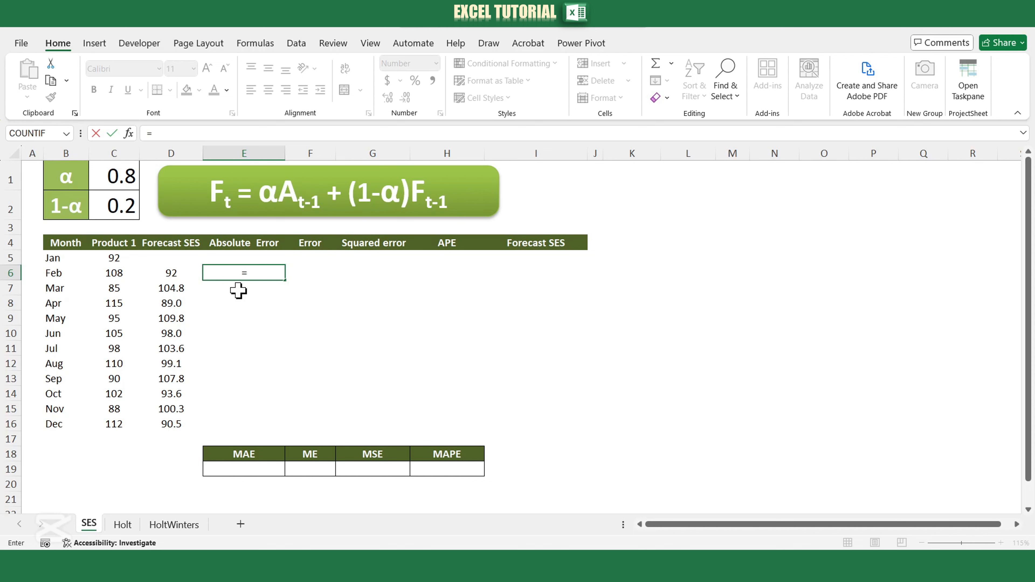
type("abs")
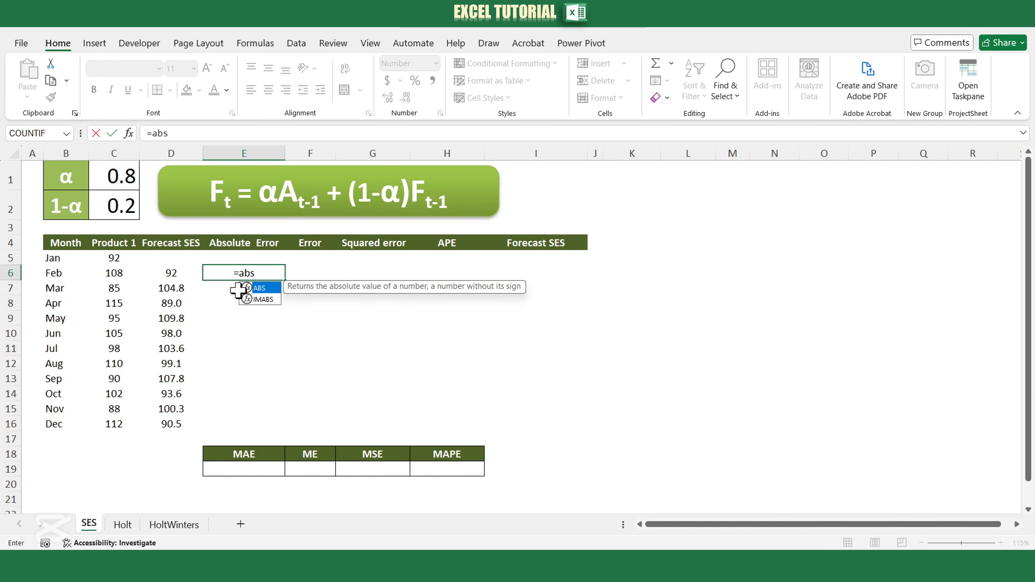
type("(")
left_click(115, 274)
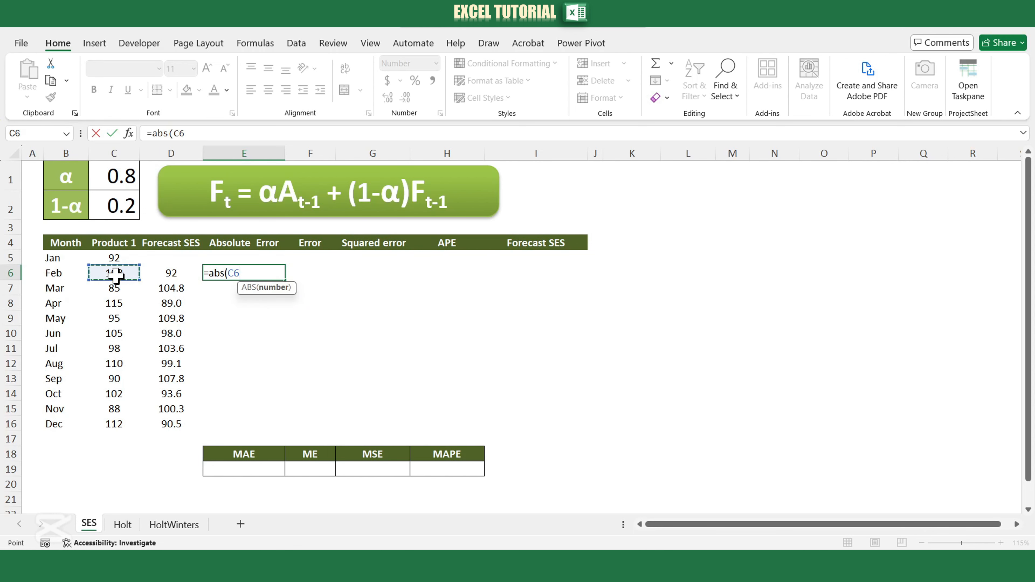
type("-")
left_click(171, 276)
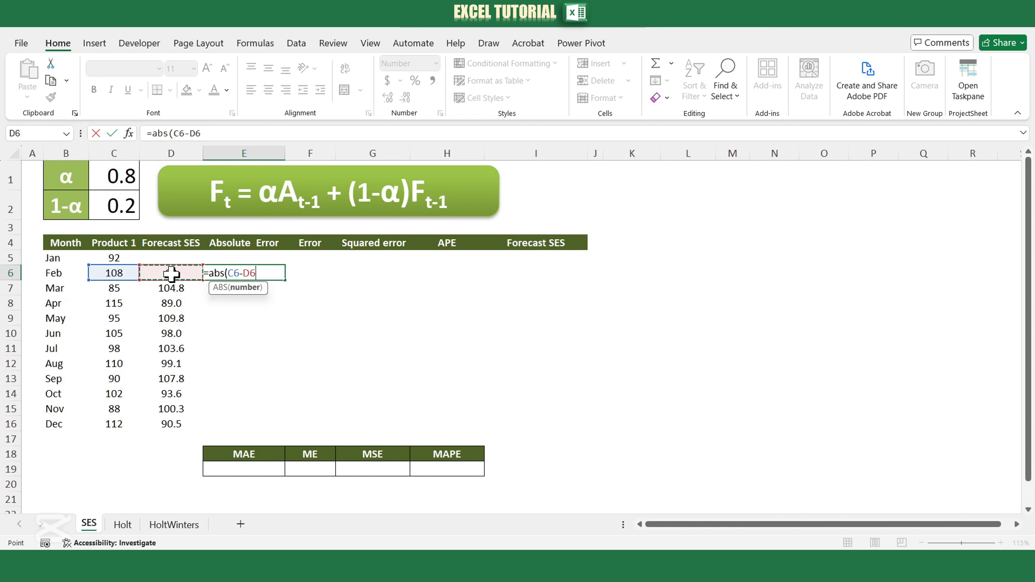
key("Return")
left_click(263, 274)
double_click(285, 281)
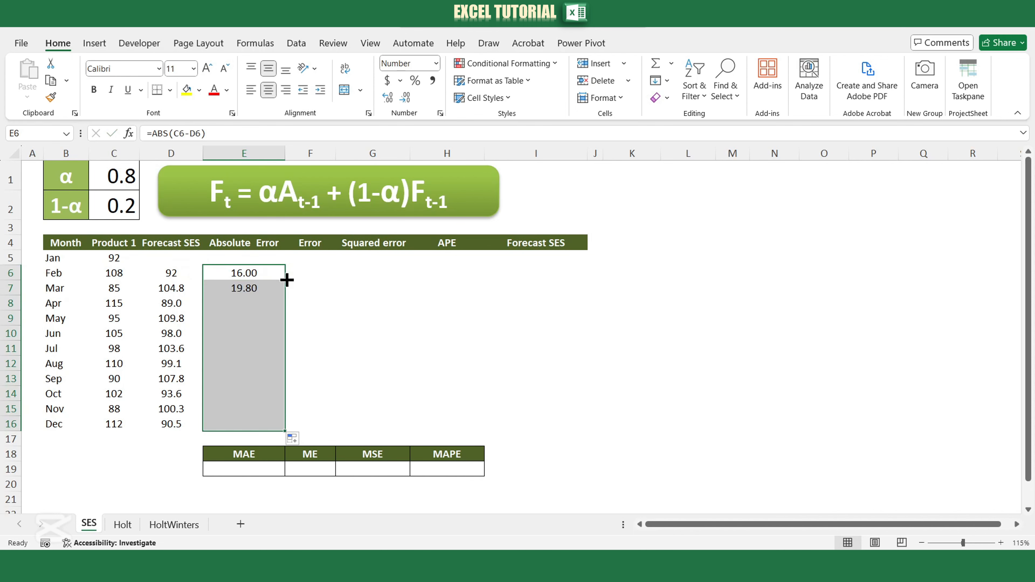
Calculate the forecast error in F6 with =C6-D6 and fill the formula down to F16.
left_click(306, 274)
type("=")
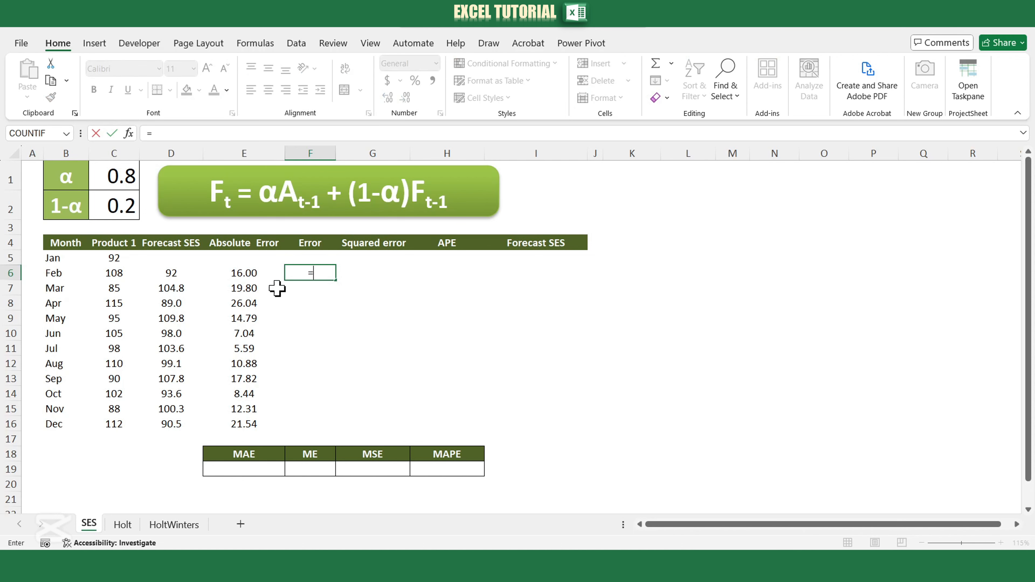
left_click(113, 274)
type("-")
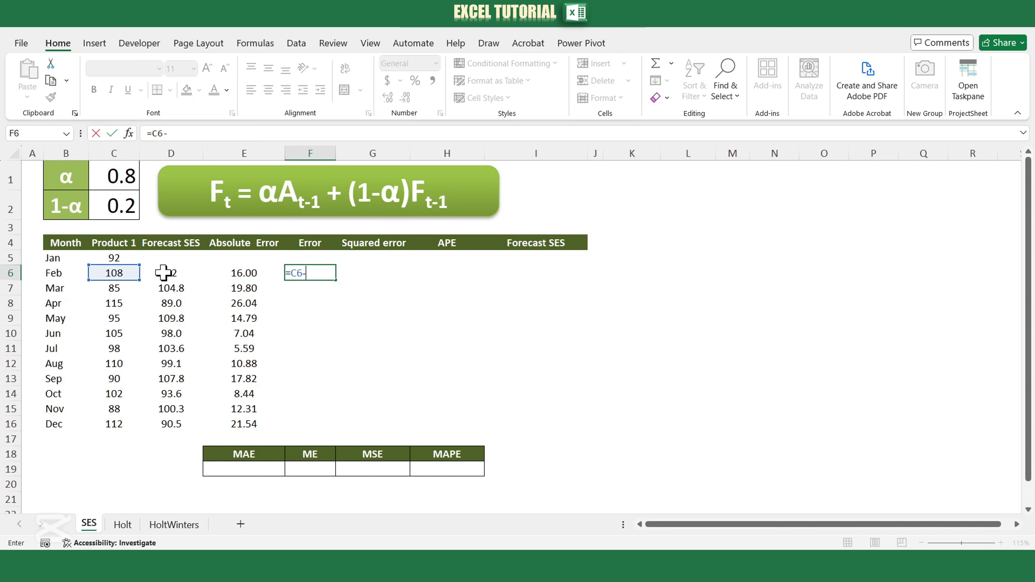
left_click(168, 272)
key("Return")
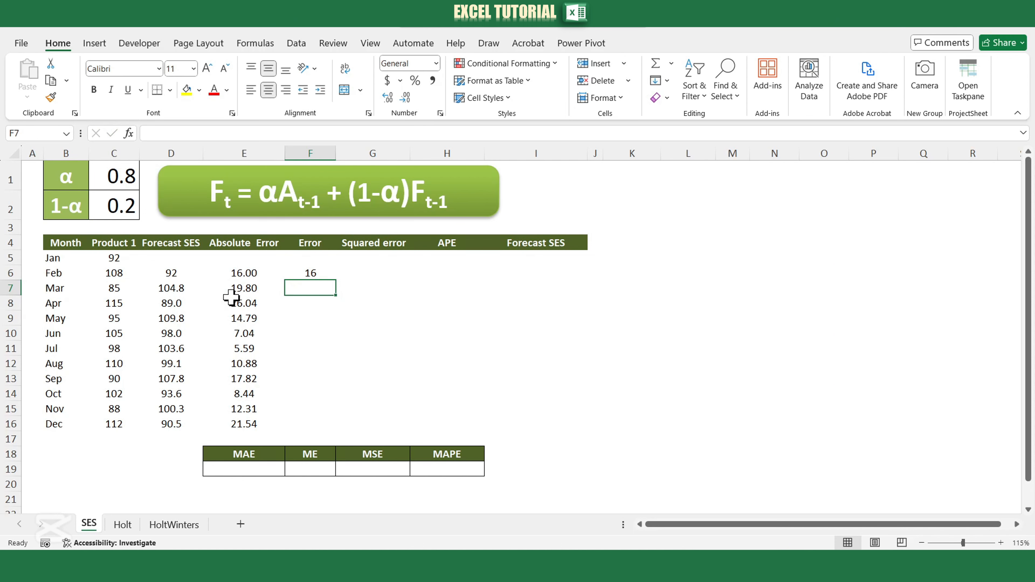
left_click(315, 274)
double_click(336, 280)
Calculate the squared error in G6 with =F6^2 and fill the formula down to G16.
left_click(347, 277)
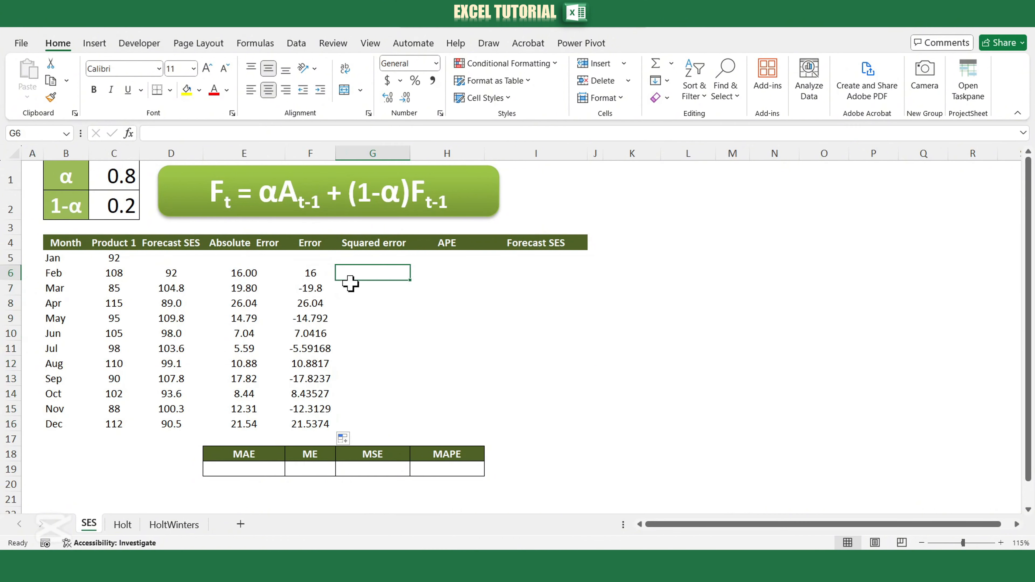
type("=")
left_click(317, 273)
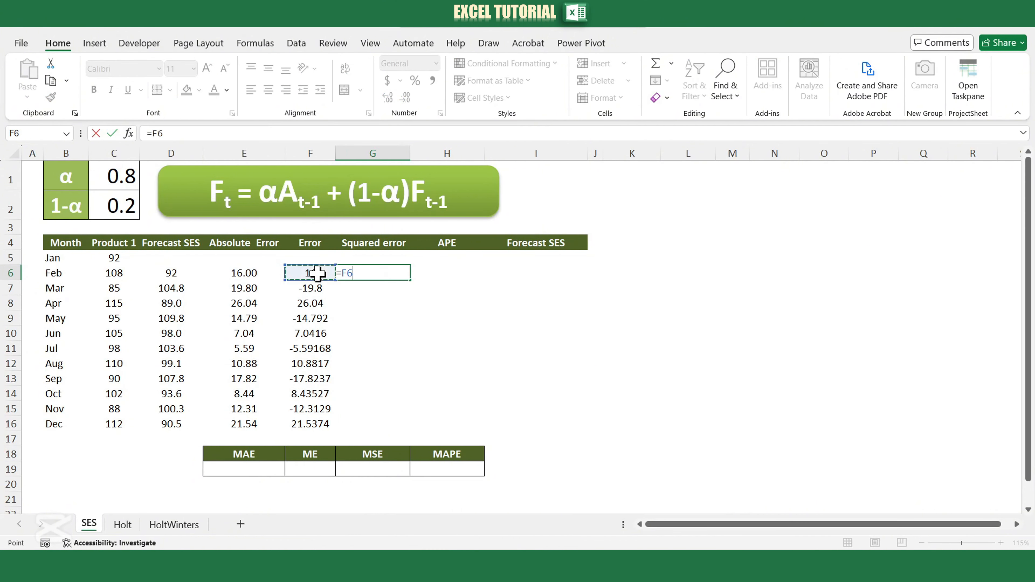
type("^2")
key("Return")
left_click(391, 273)
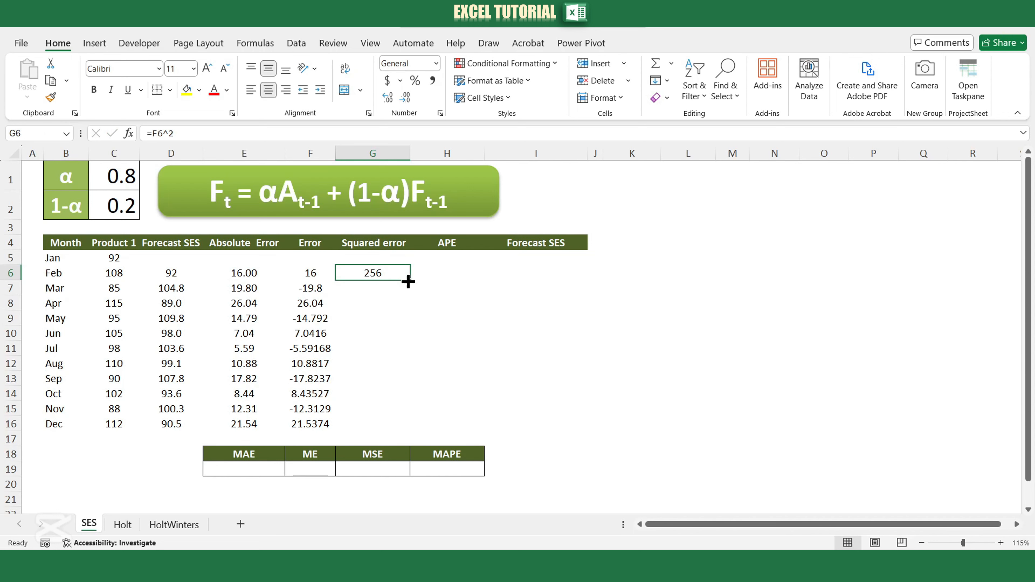
double_click(410, 280)
Calculate the absolute percentage error in H6 with =E6/C6*100 and fill the formula down to H16.
left_click(426, 273)
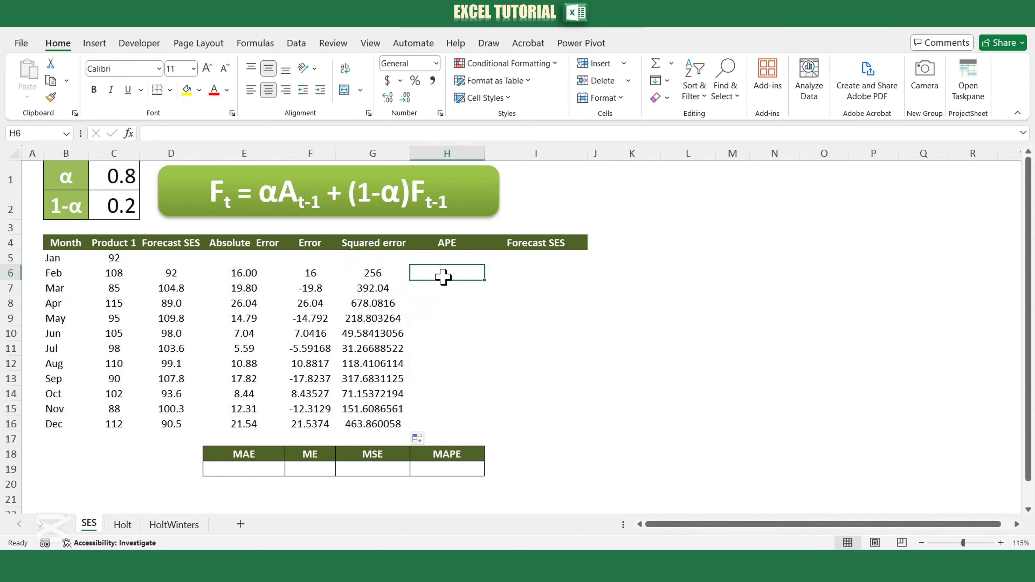
type("=")
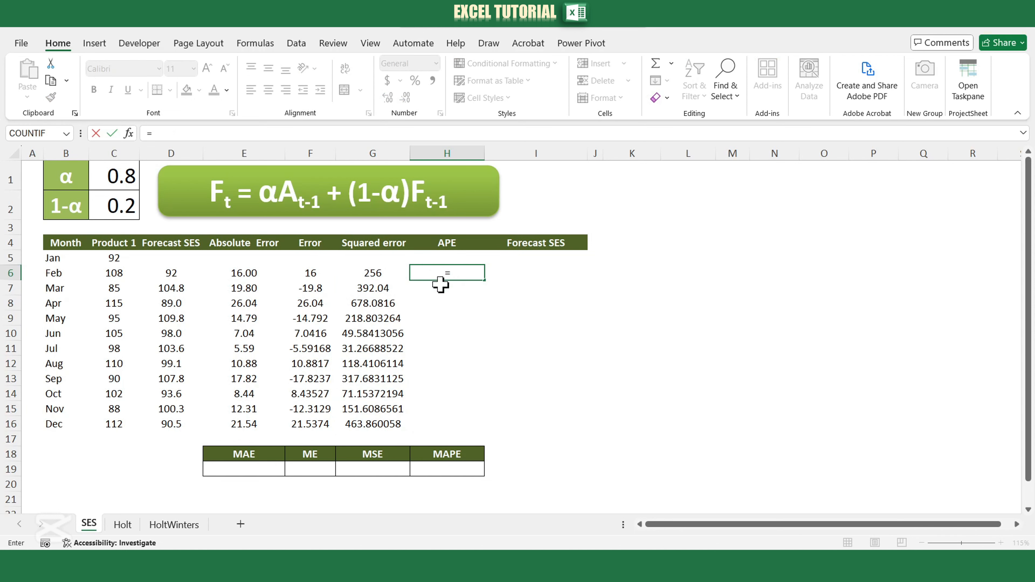
left_click(251, 273)
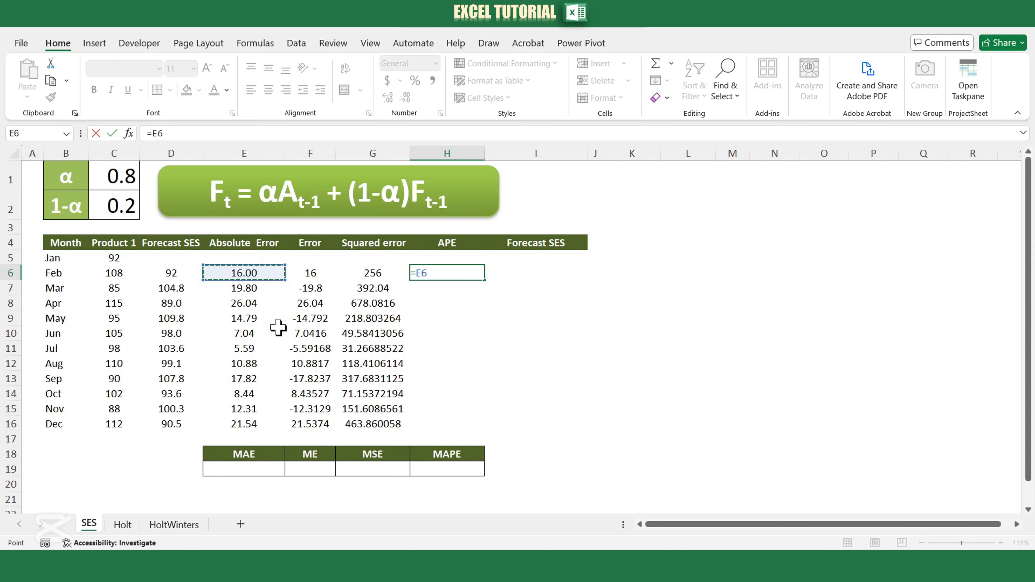
type("/")
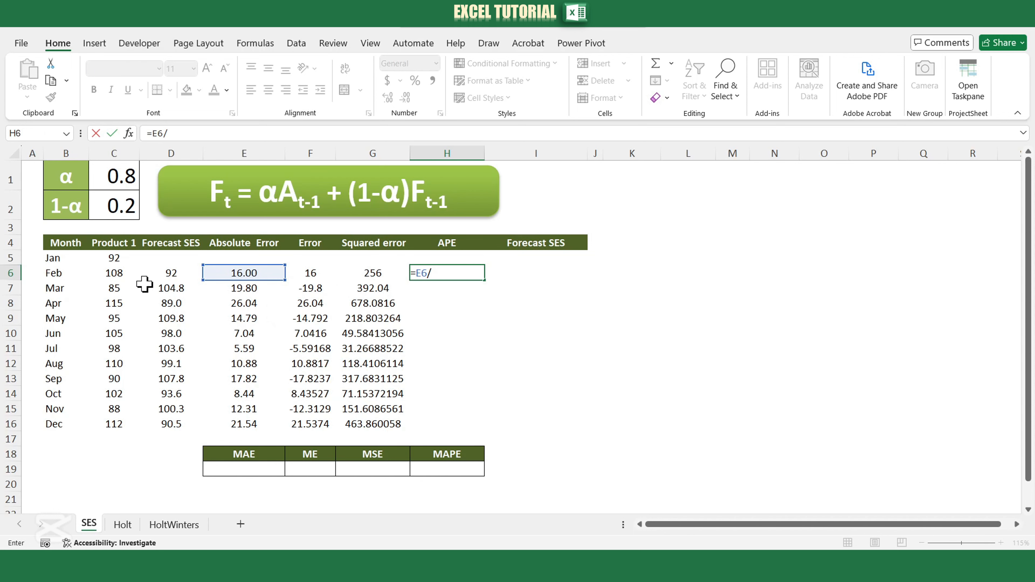
left_click(123, 276)
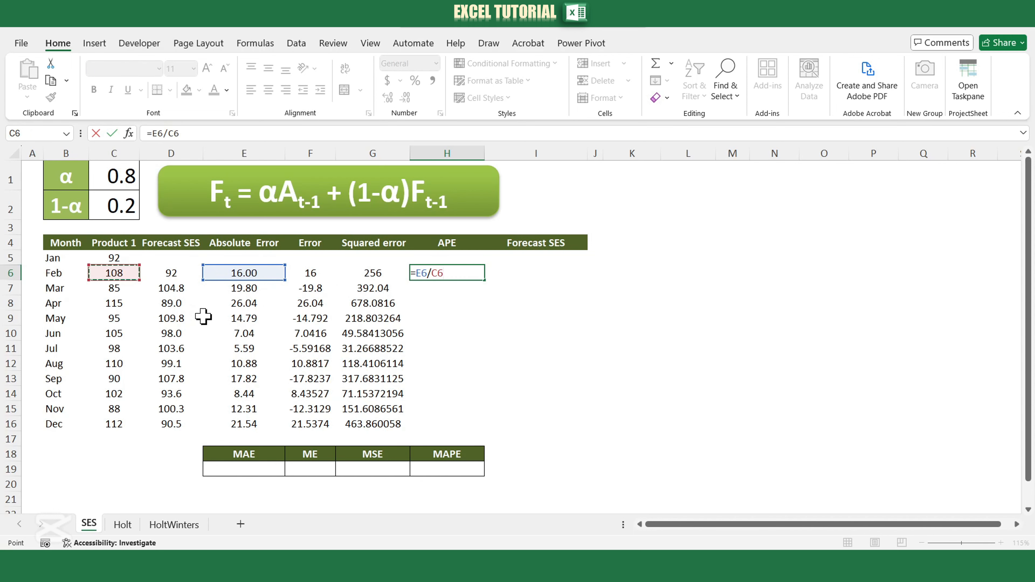
type("*100")
key("Return")
left_click(440, 273)
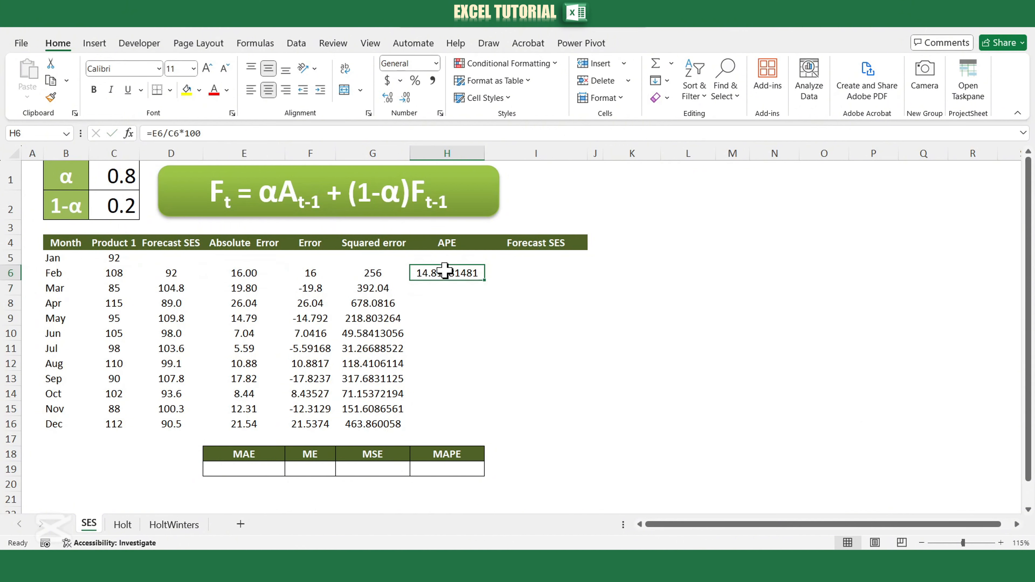
double_click(486, 281)
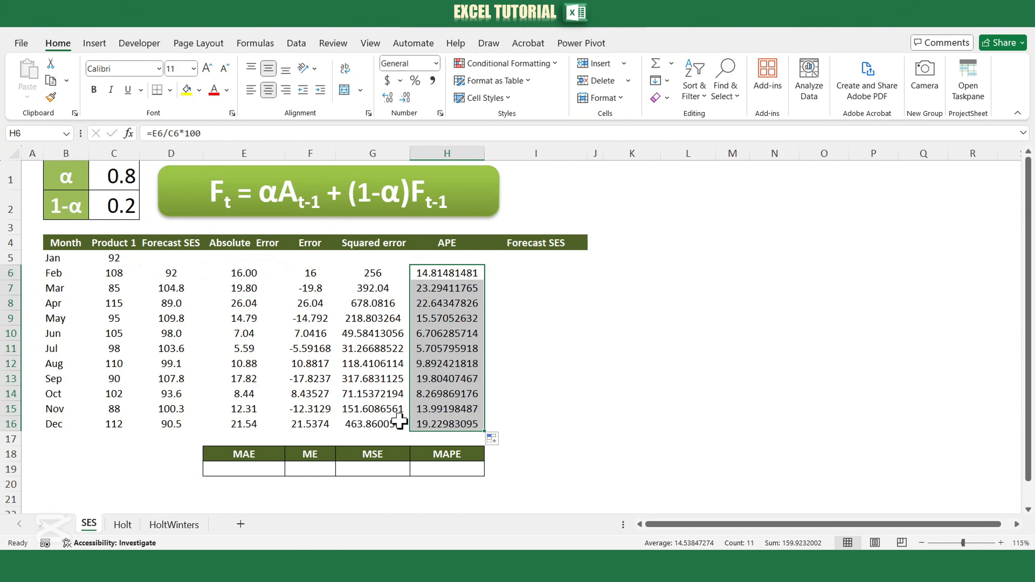
Calculate the MAE in E19 with =AVERAGE(E6:E16).
left_click_drag(222, 456, 288, 456)
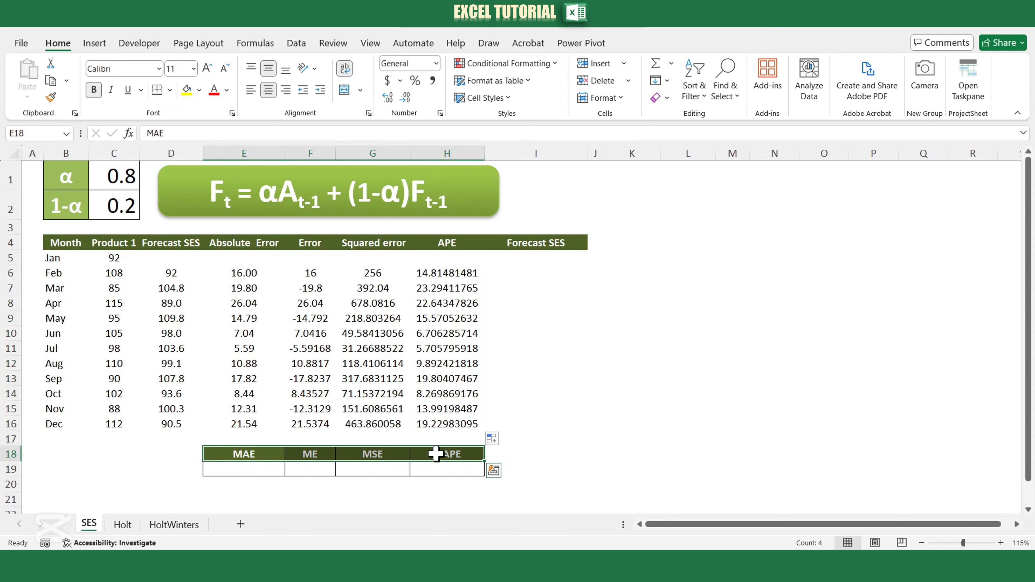
left_click(249, 471)
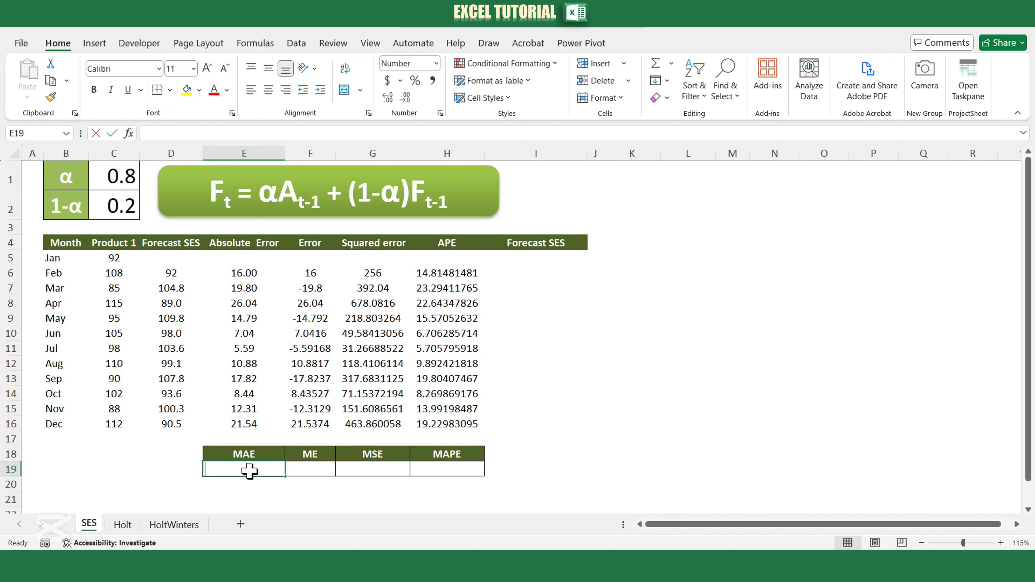
type("=average")
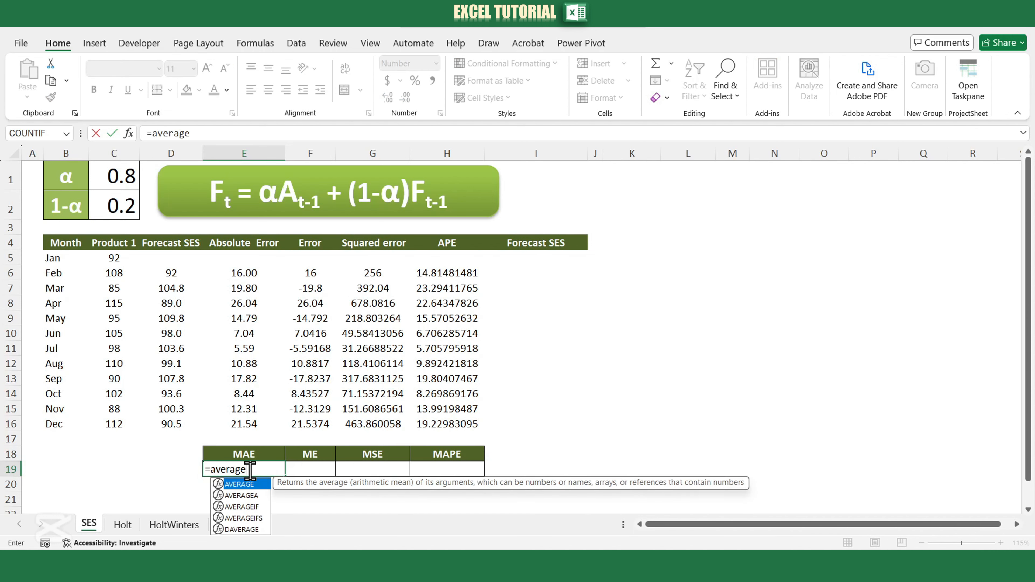
type("(")
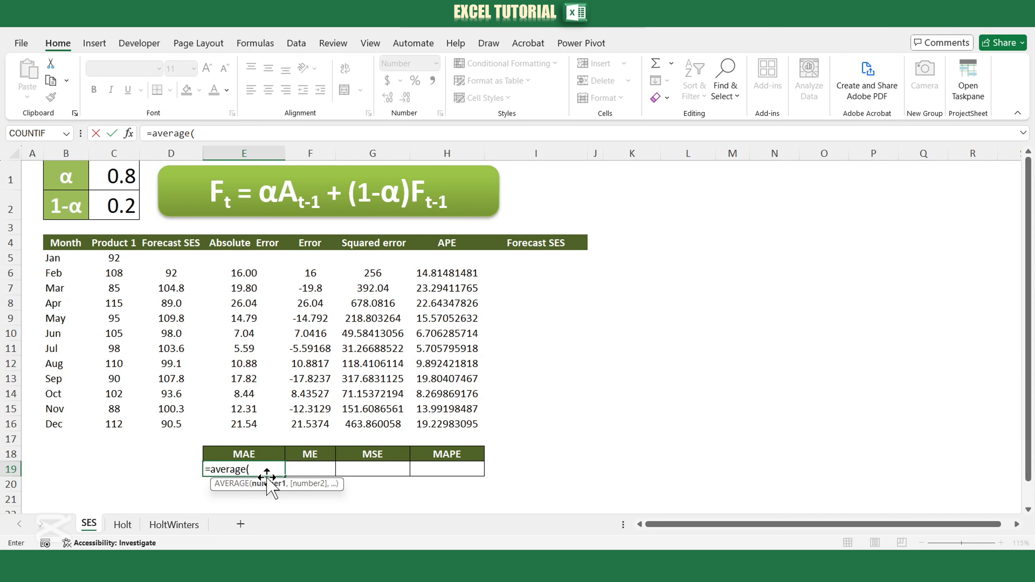
left_click_drag(237, 273, 240, 423)
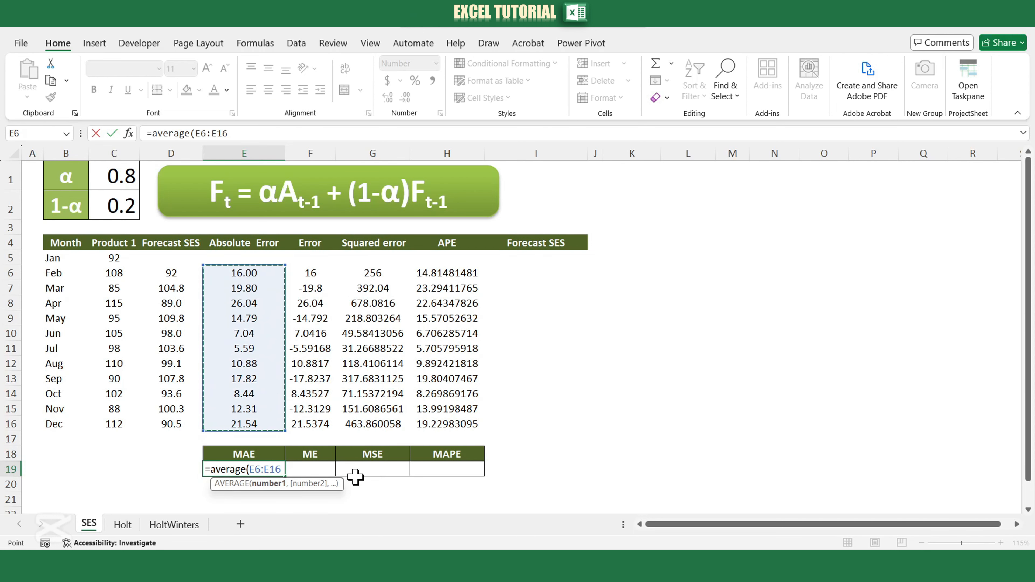
key("Return")
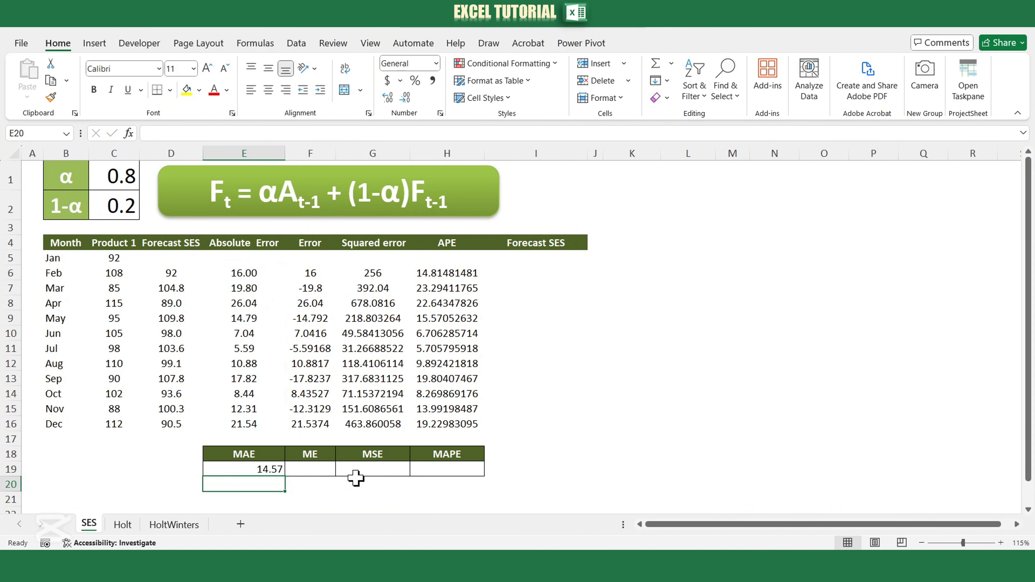
Fill the average formula from E19 across to H19 to get the ME, MSE and MAPE.
left_click(274, 467)
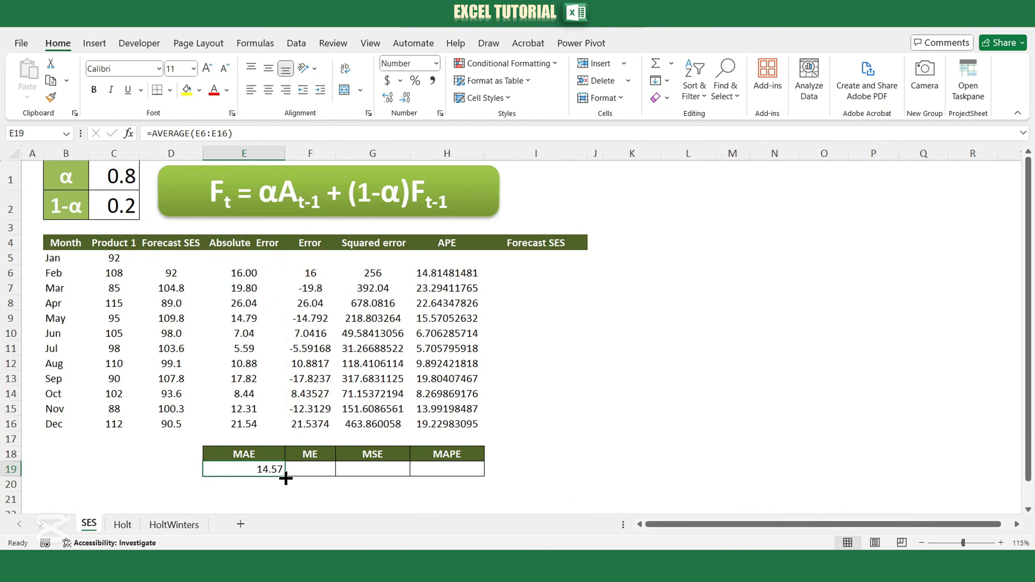
left_click_drag(286, 479, 467, 478)
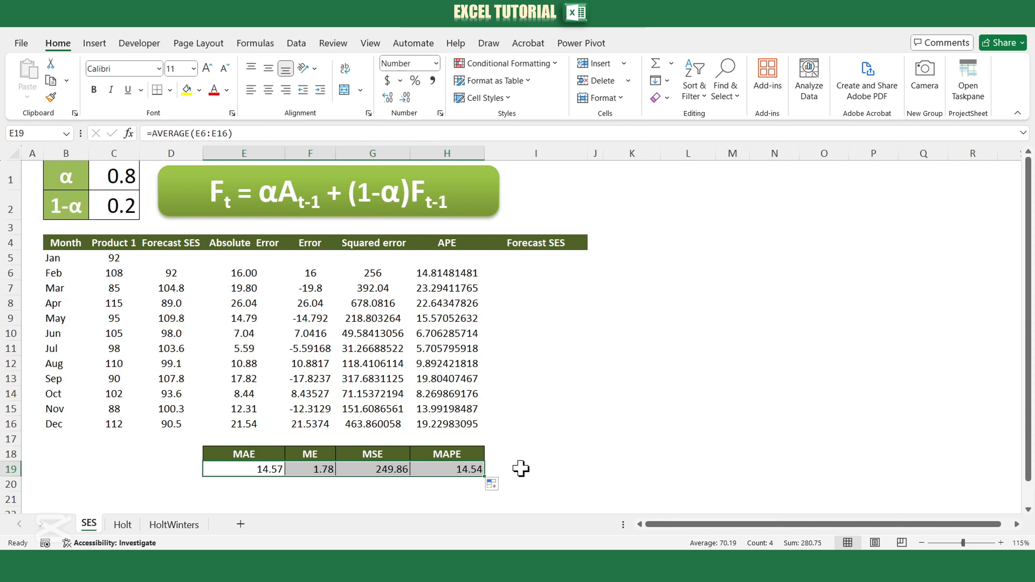
left_click(517, 451)
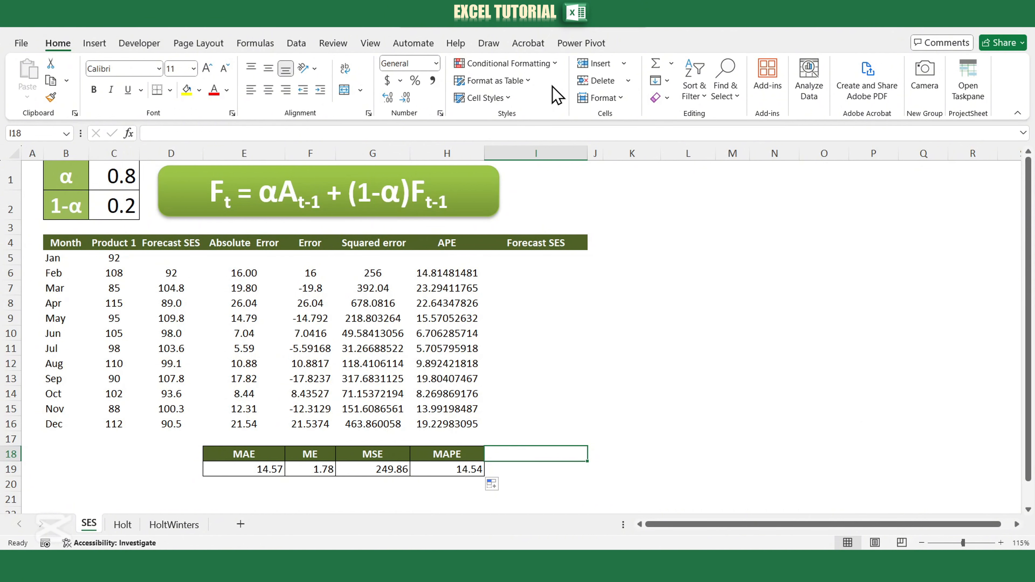
Enable the Analysis ToolPak and Solver Add-in among the Excel add-ins.
right_click(557, 95)
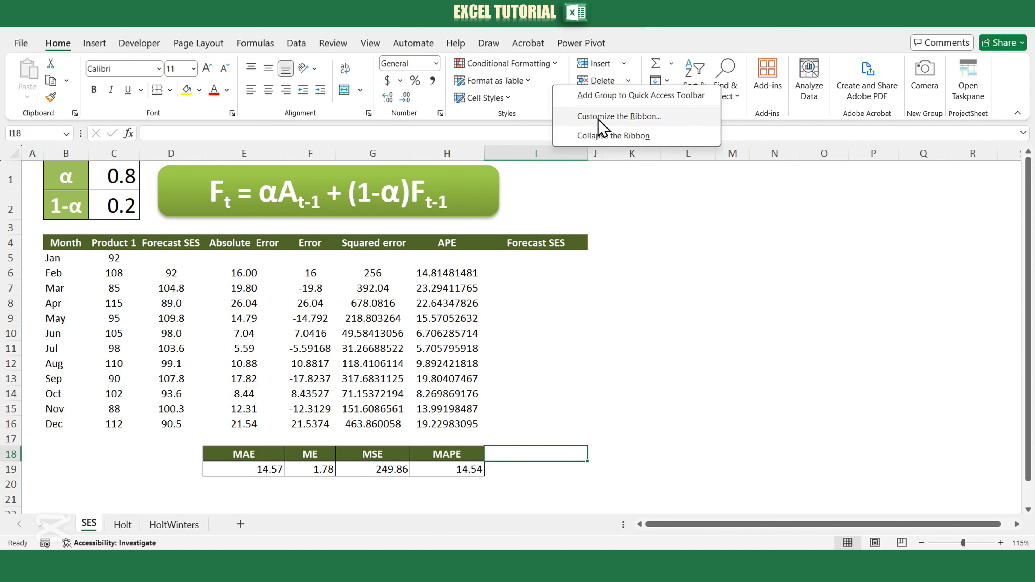
left_click(625, 119)
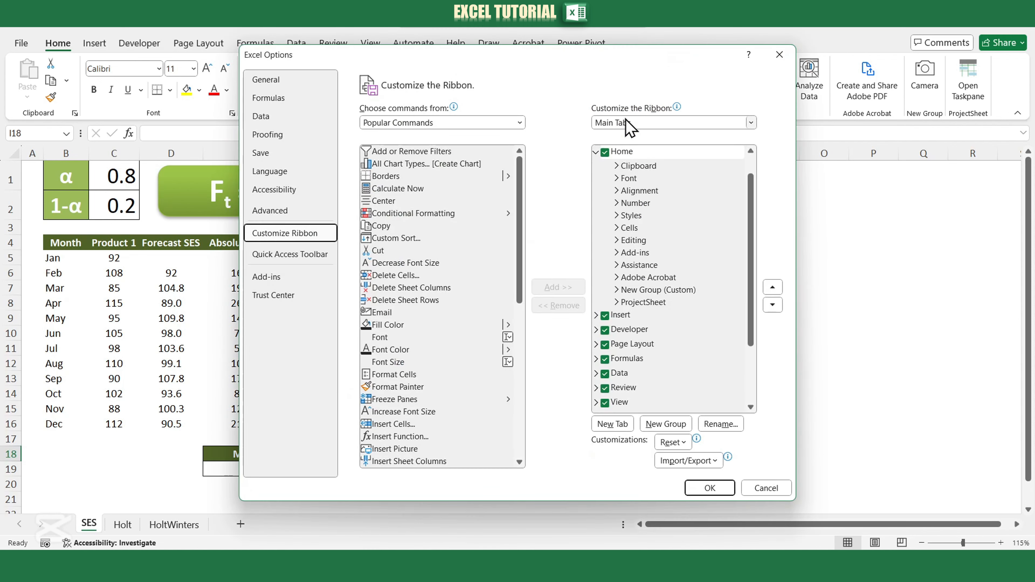
left_click(280, 284)
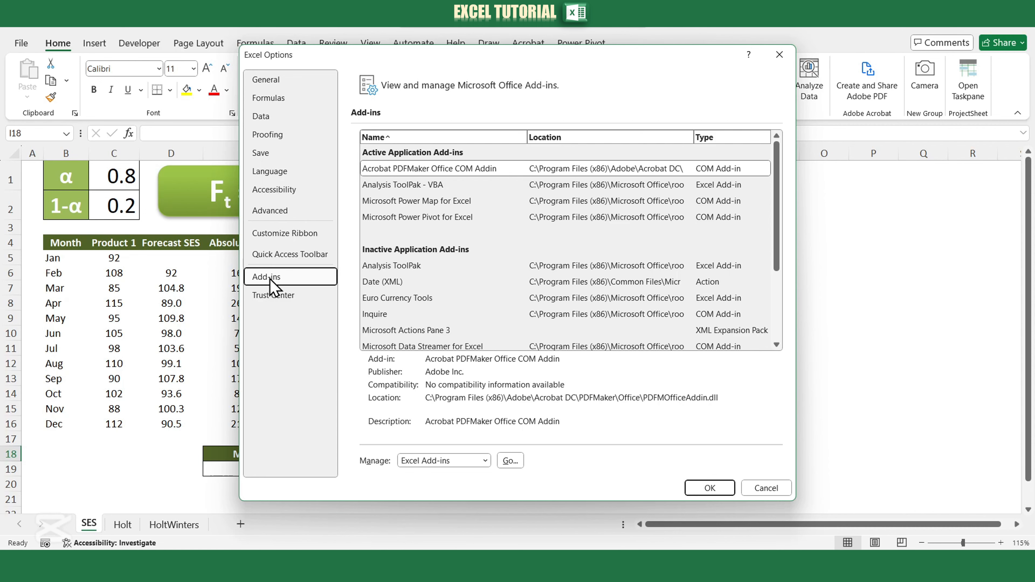
left_click(511, 461)
left_click(636, 220)
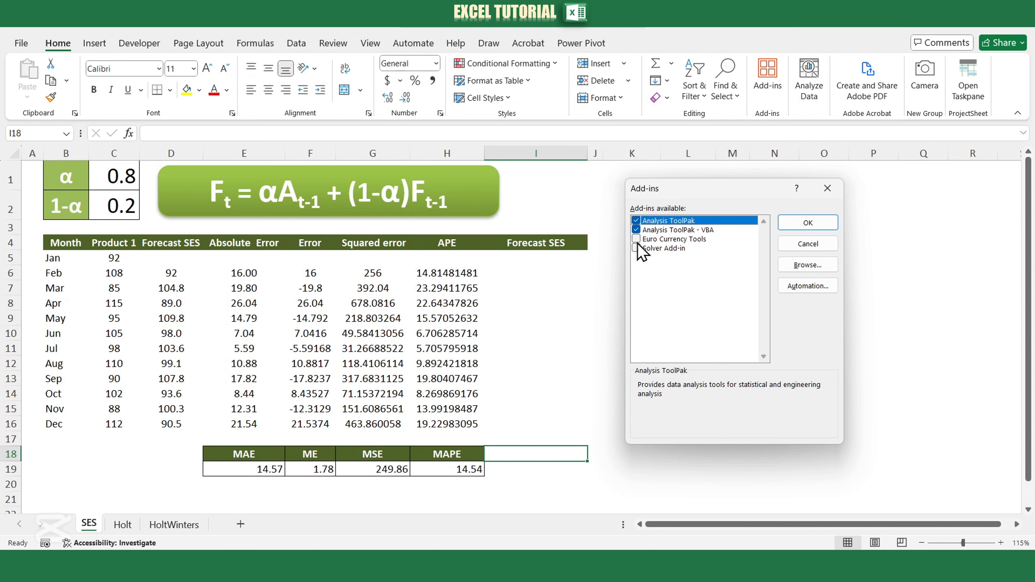
left_click(636, 248)
left_click(794, 223)
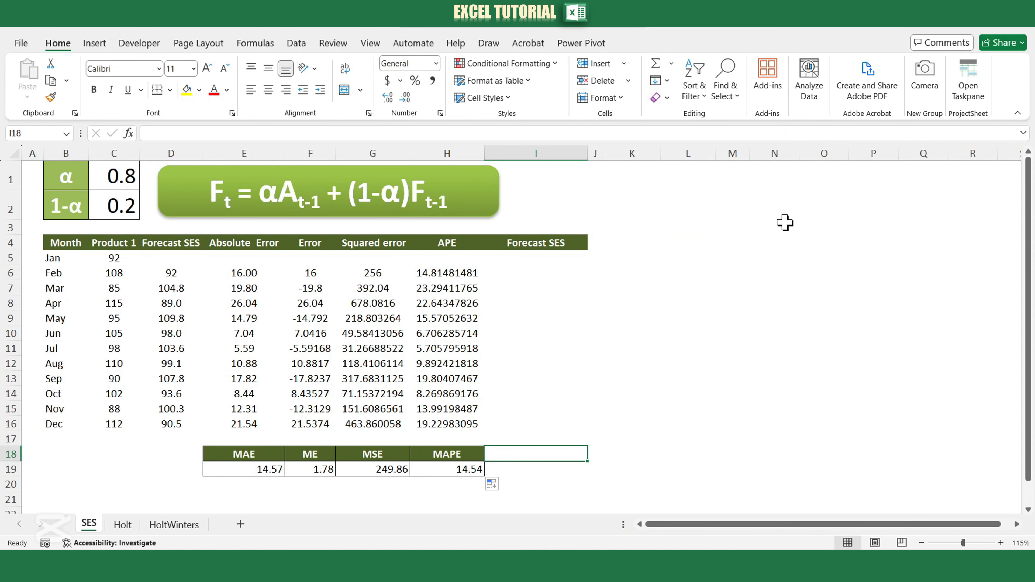
Set up Solver to minimise the MAE in $E$19 by changing the alpha in $C$1.
left_click(297, 44)
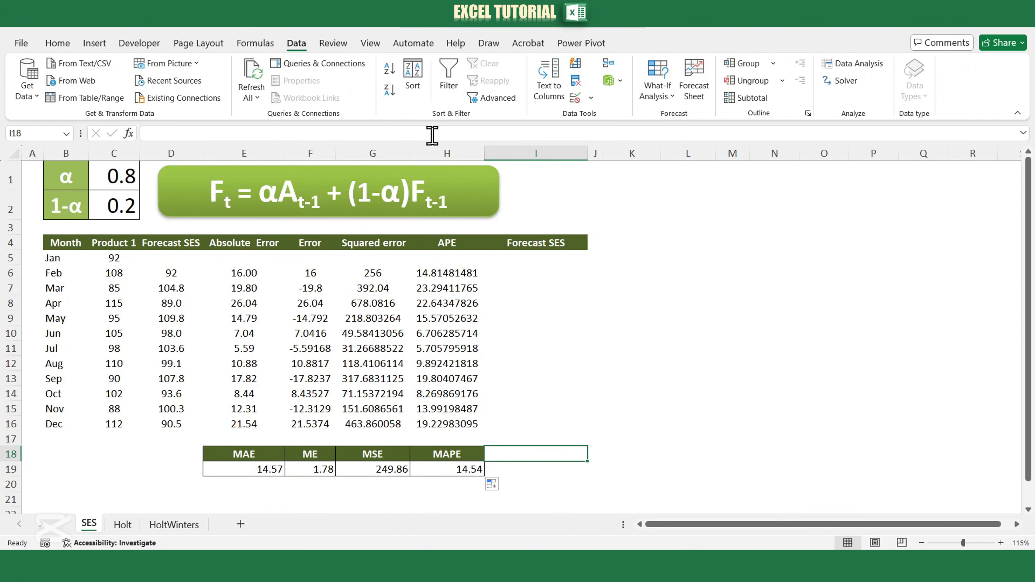
left_click(844, 82)
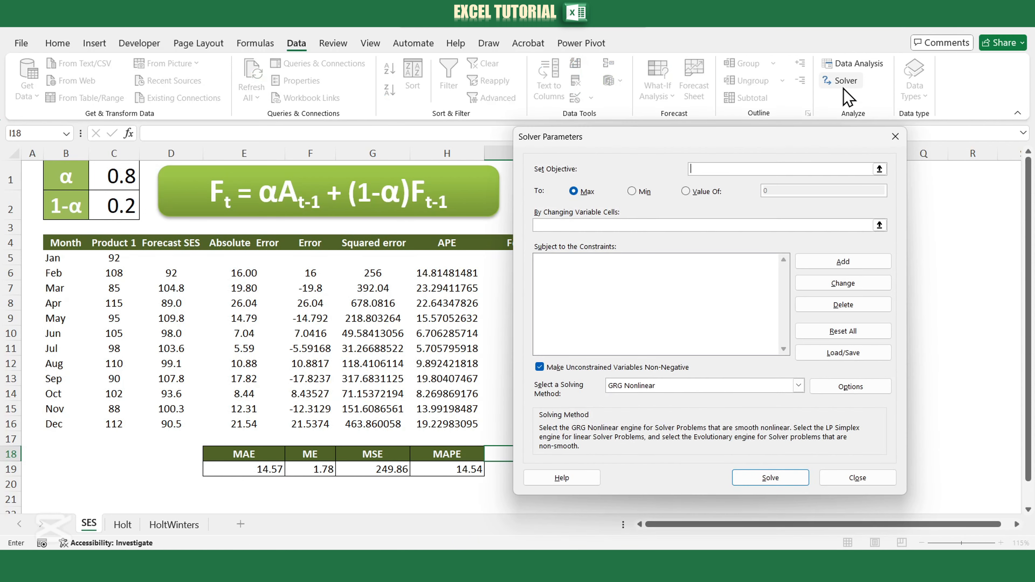
left_click_drag(711, 135, 806, 137)
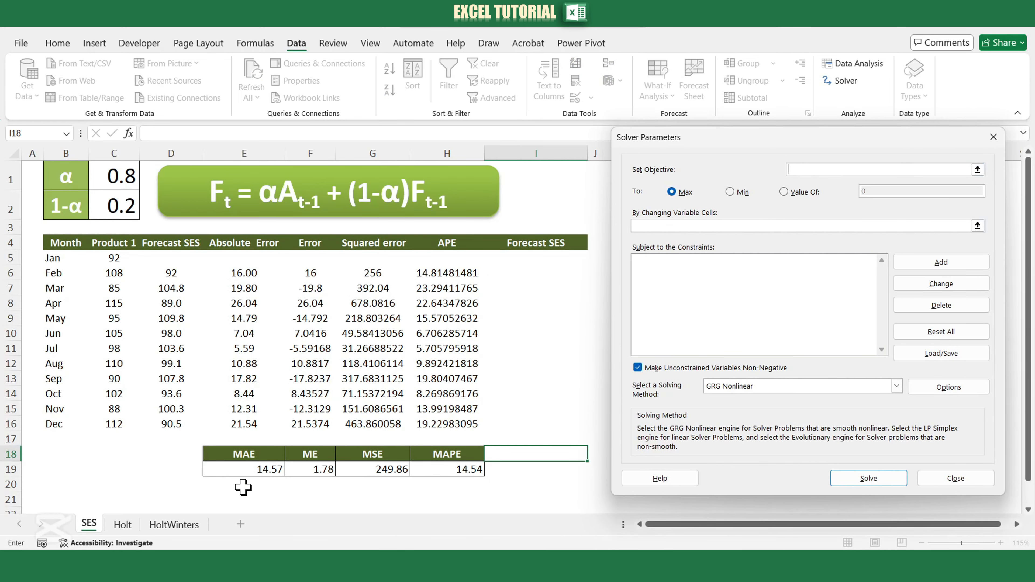
left_click(269, 470)
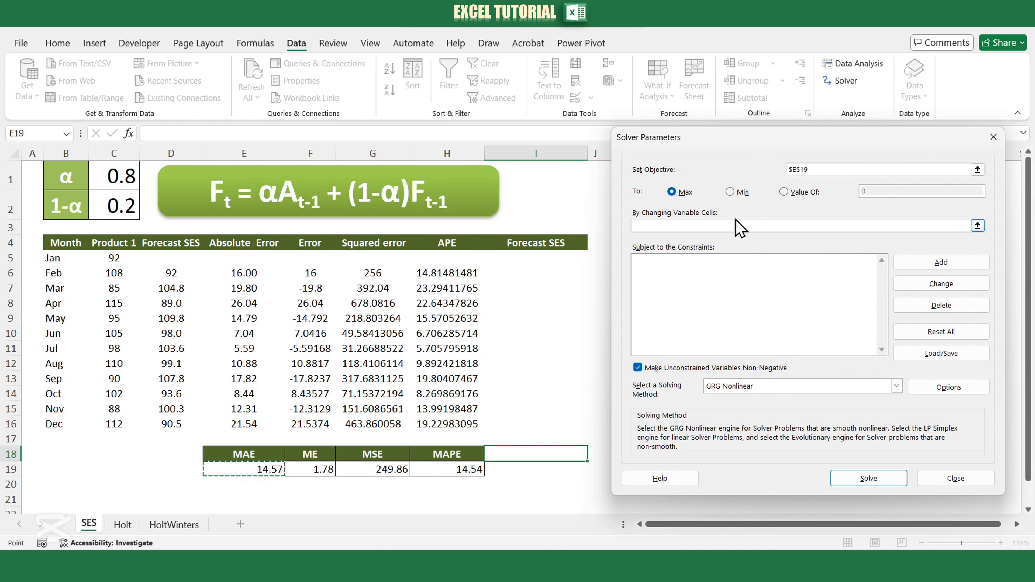
left_click(730, 192)
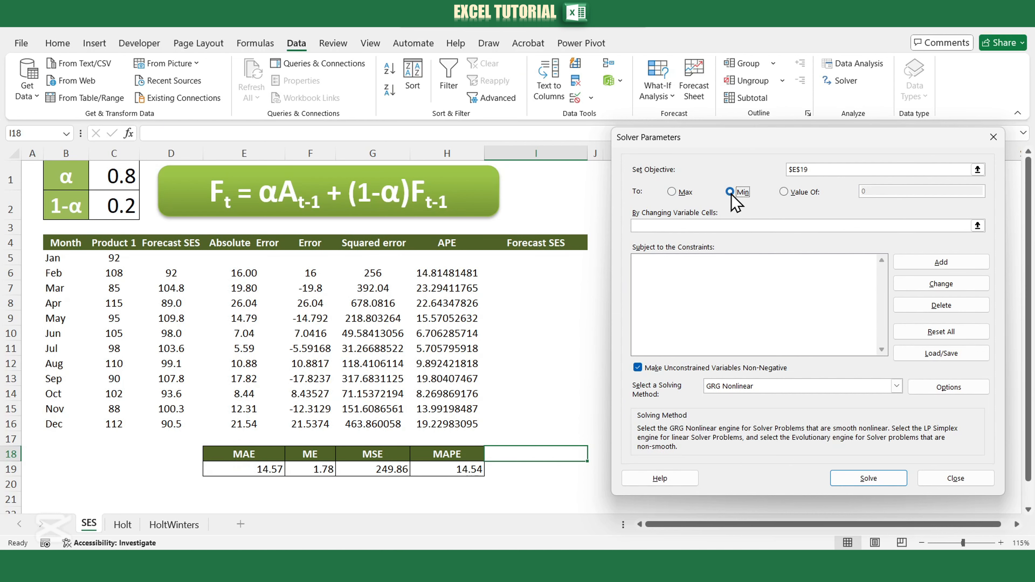
left_click(719, 225)
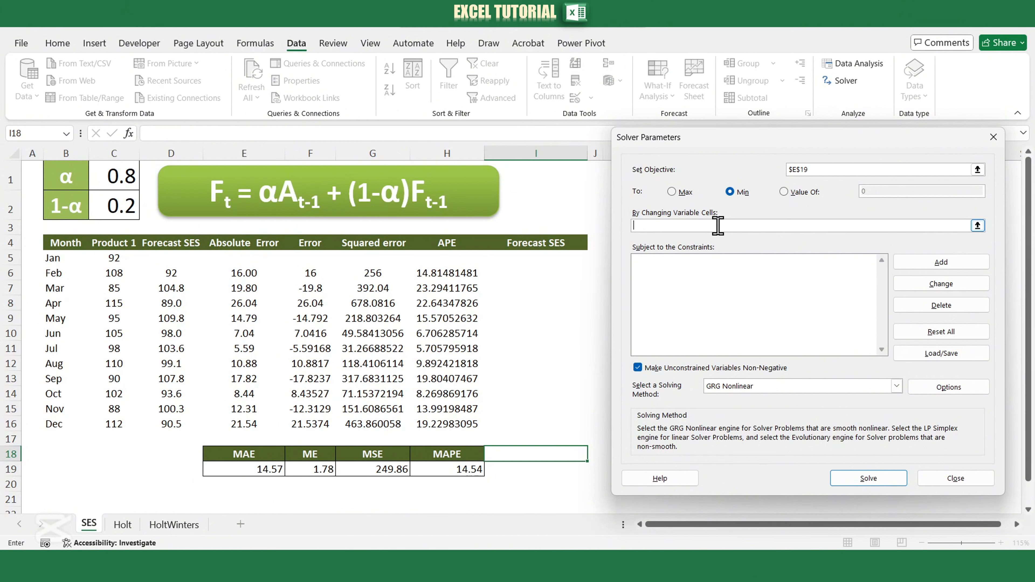
left_click(118, 178)
left_click(761, 270)
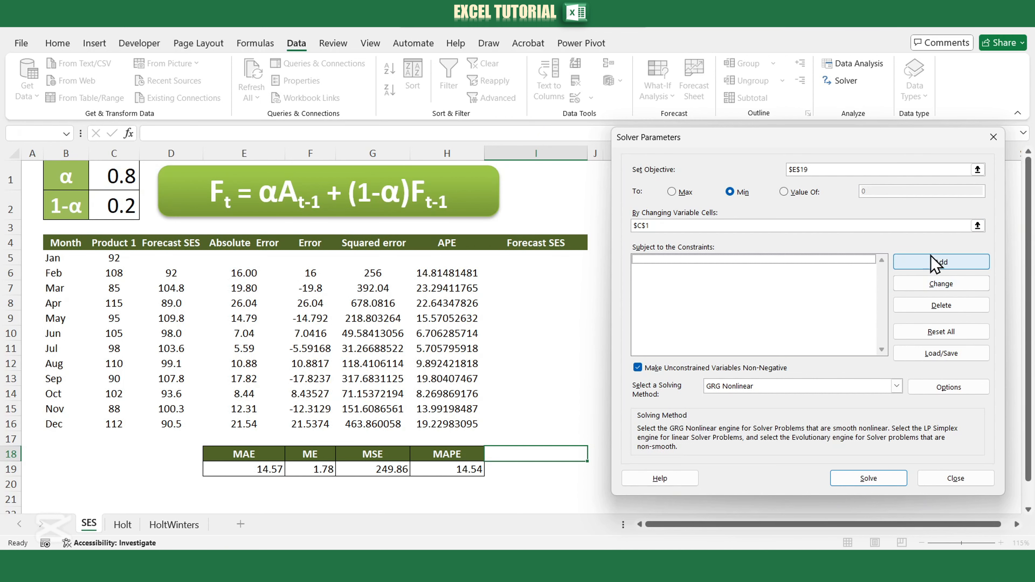
Add a Solver constraint that keeps $C$1 <= 1.
left_click(941, 269)
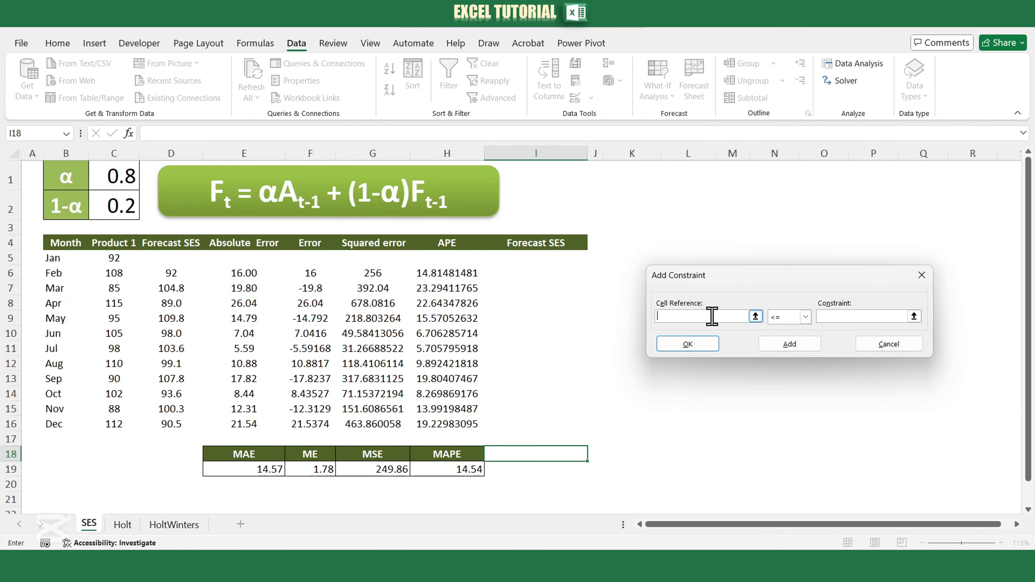
left_click(110, 177)
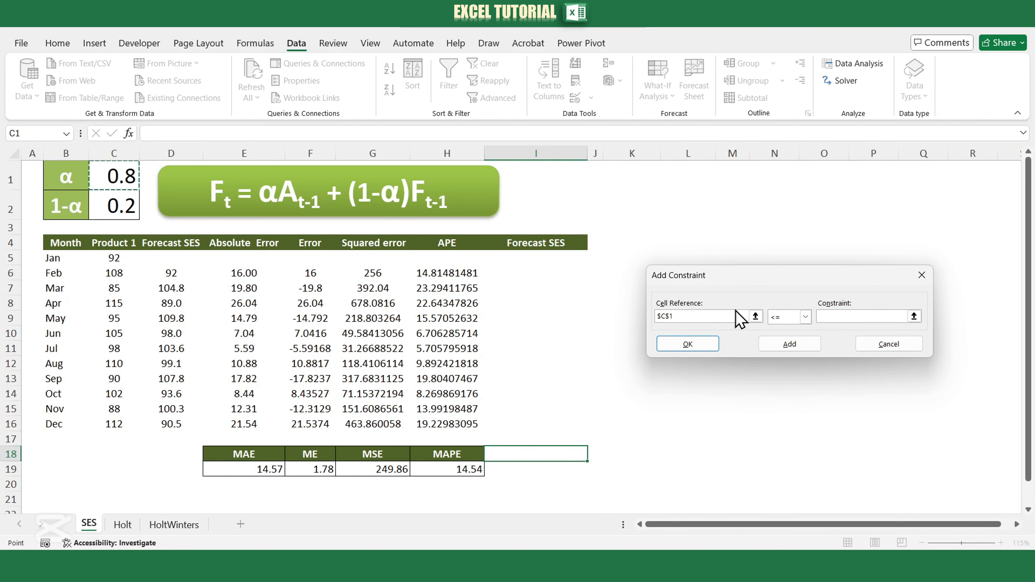
left_click(824, 318)
type("1")
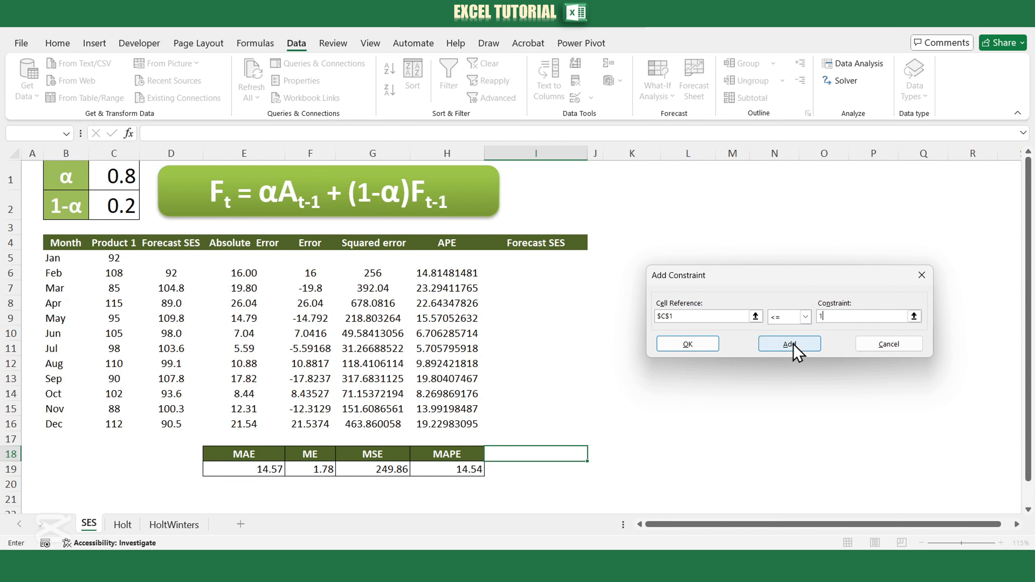
left_click(789, 344)
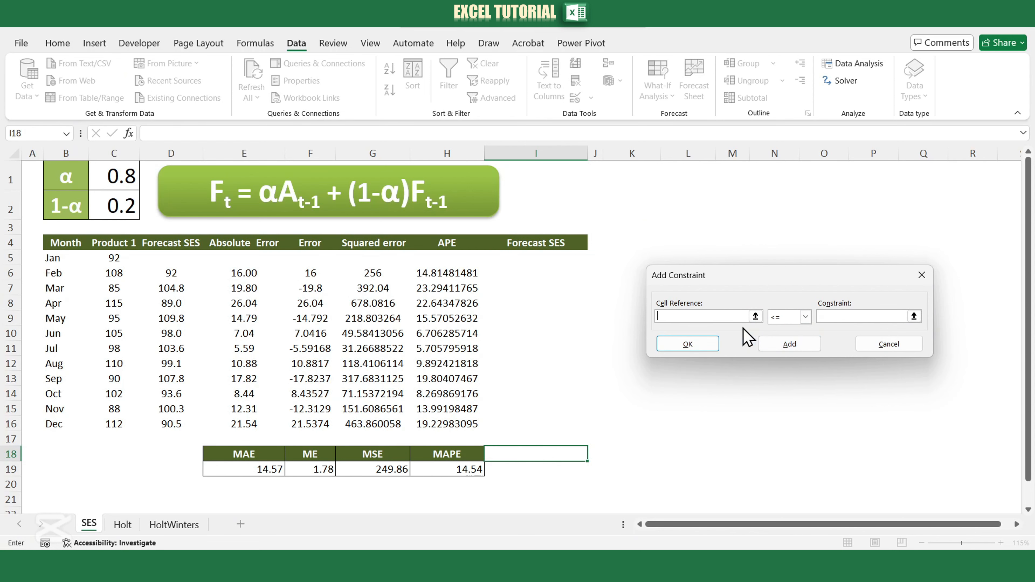
Add a second Solver constraint that keeps $C$1 >= 0 and return to the Solver parameters.
left_click(122, 175)
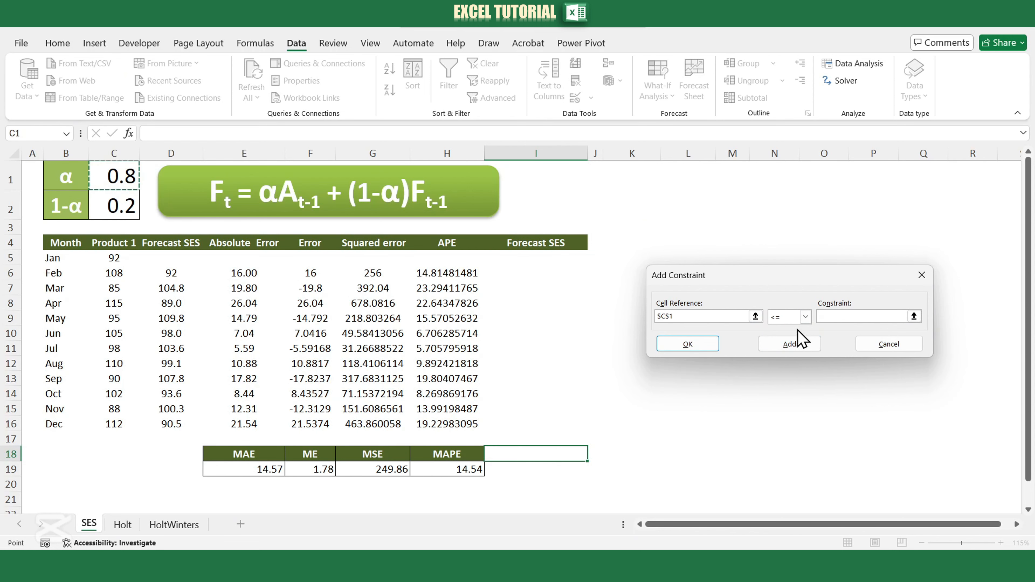
left_click(805, 317)
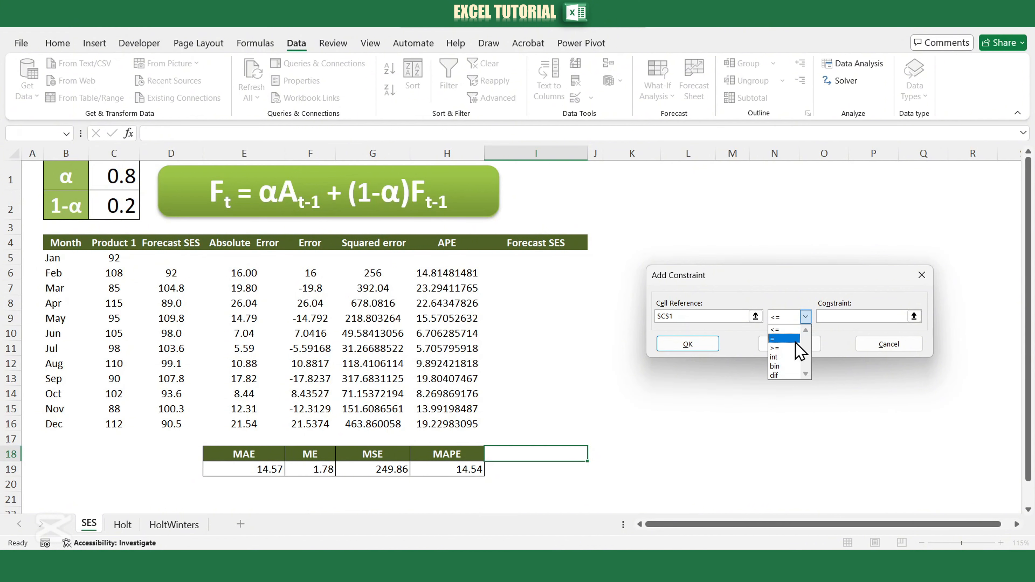
left_click(788, 336)
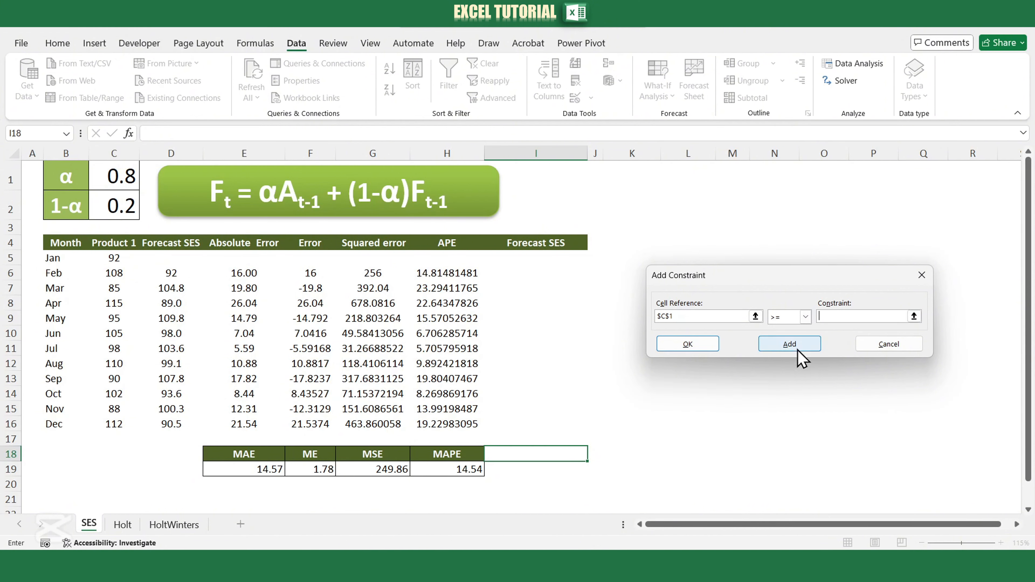
left_click(709, 349)
left_click(566, 337)
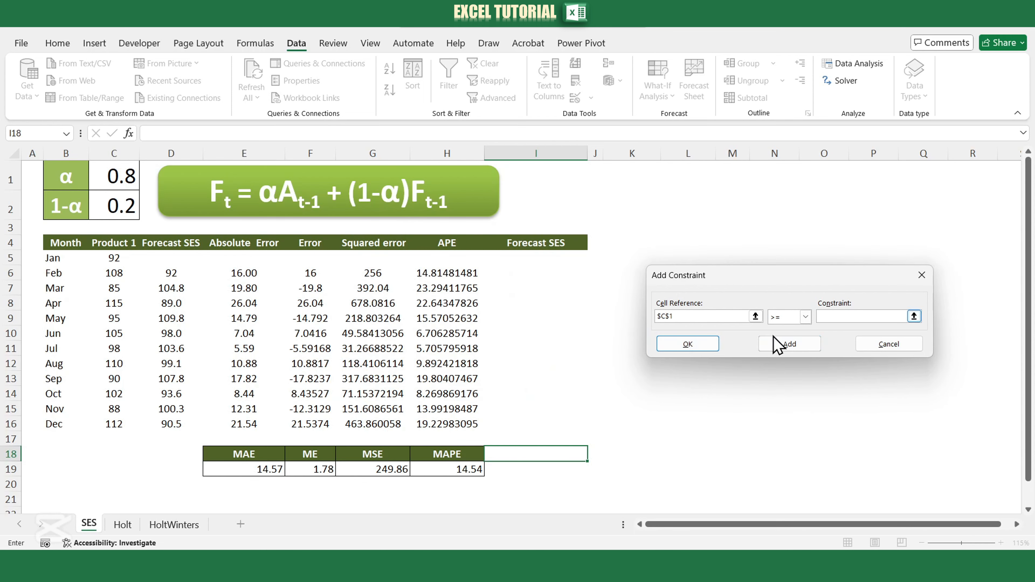
type("0")
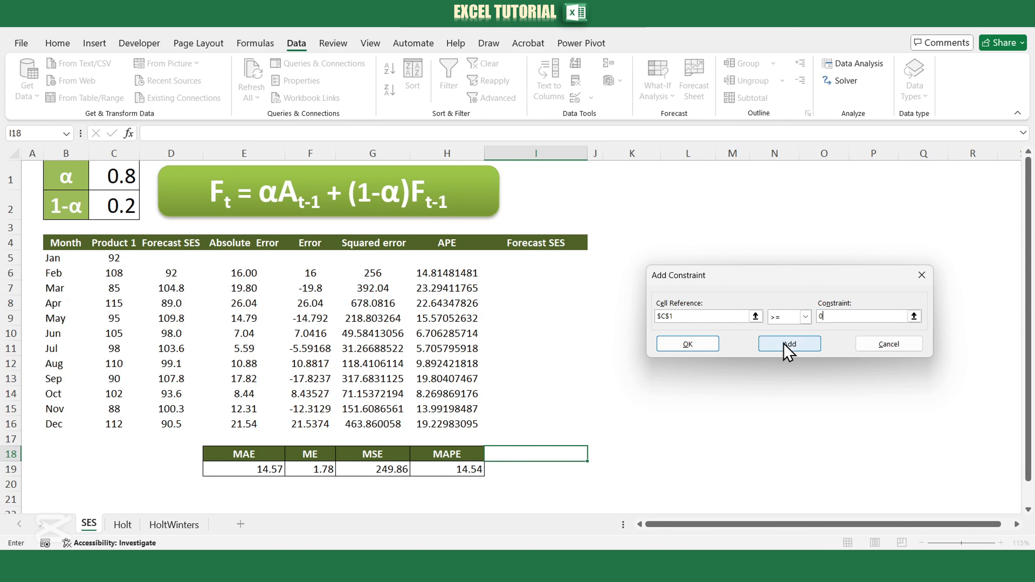
left_click(705, 344)
Solve for the alpha that minimises the MAE and keep the Solver solution.
left_click(860, 477)
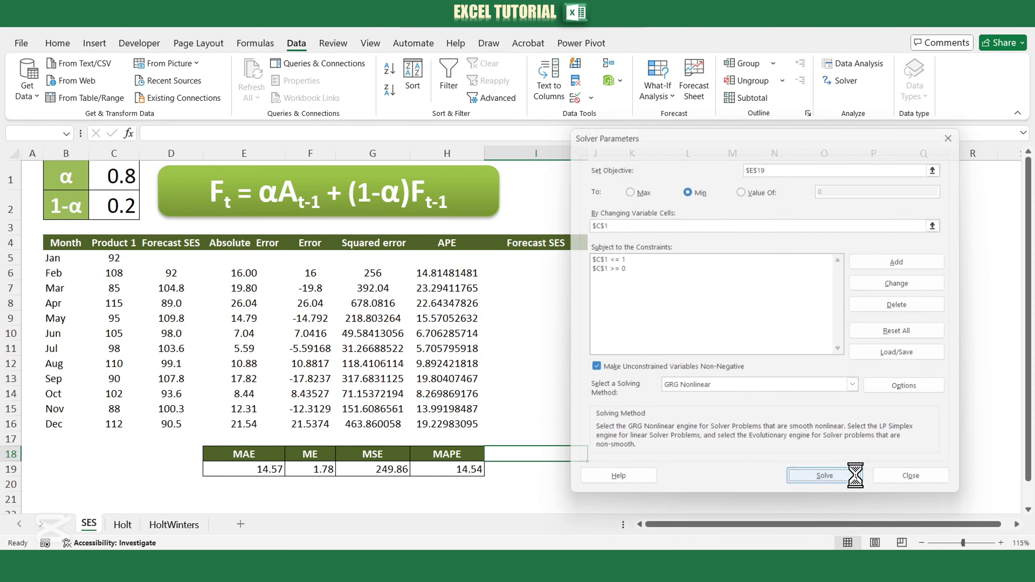
left_click_drag(662, 168, 821, 170)
left_click(635, 325)
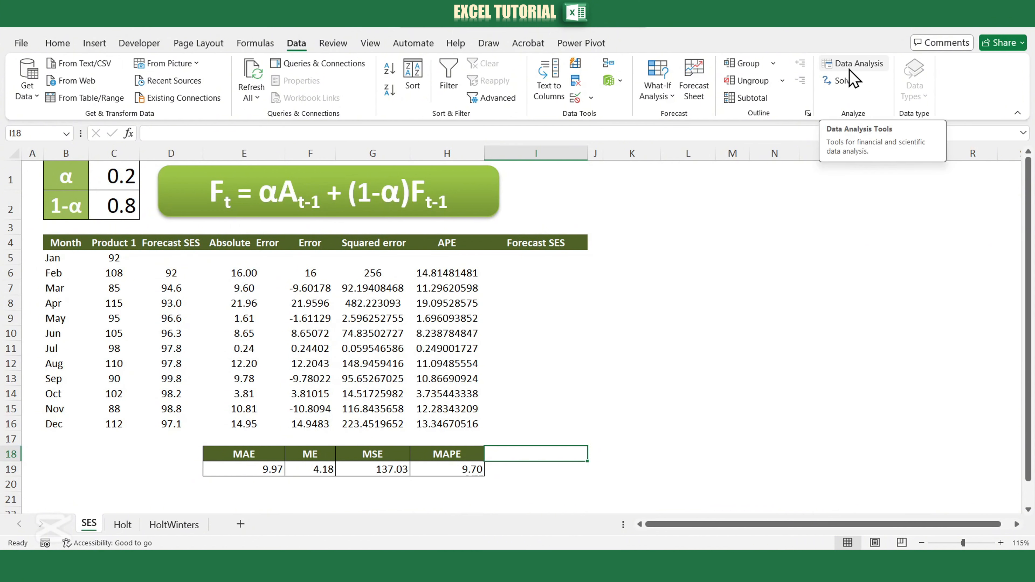
Run the Exponential Smoothing analysis on $C$4:$C$16 with labels and a damping factor of 0.8, with output starting at $I$5.
left_click(841, 63)
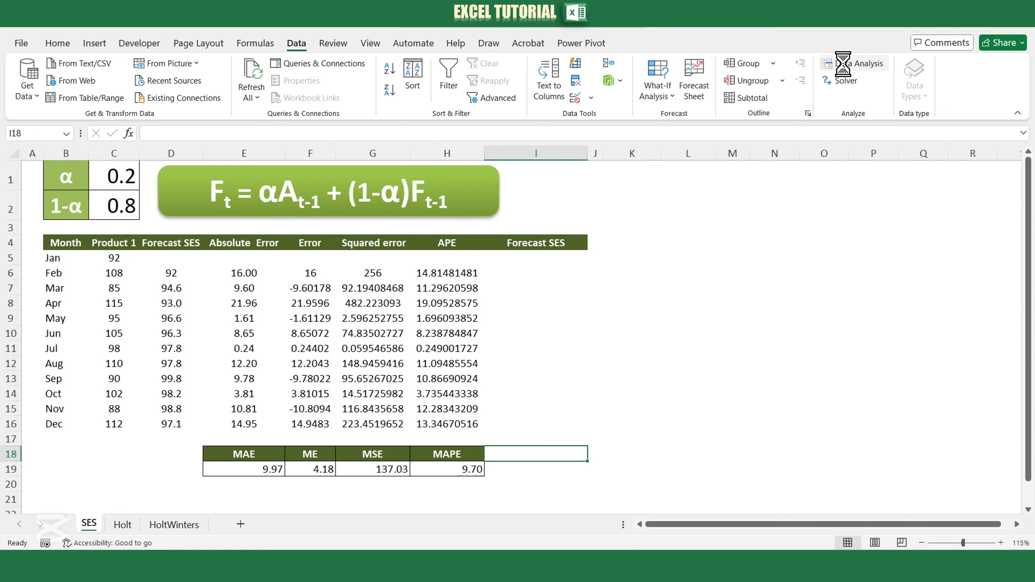
left_click(677, 330)
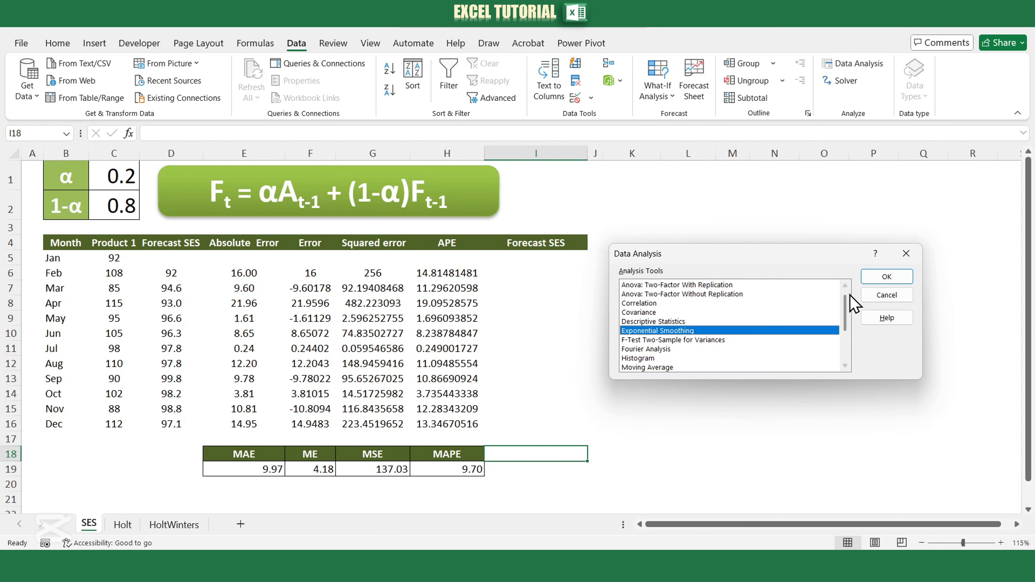
left_click(882, 277)
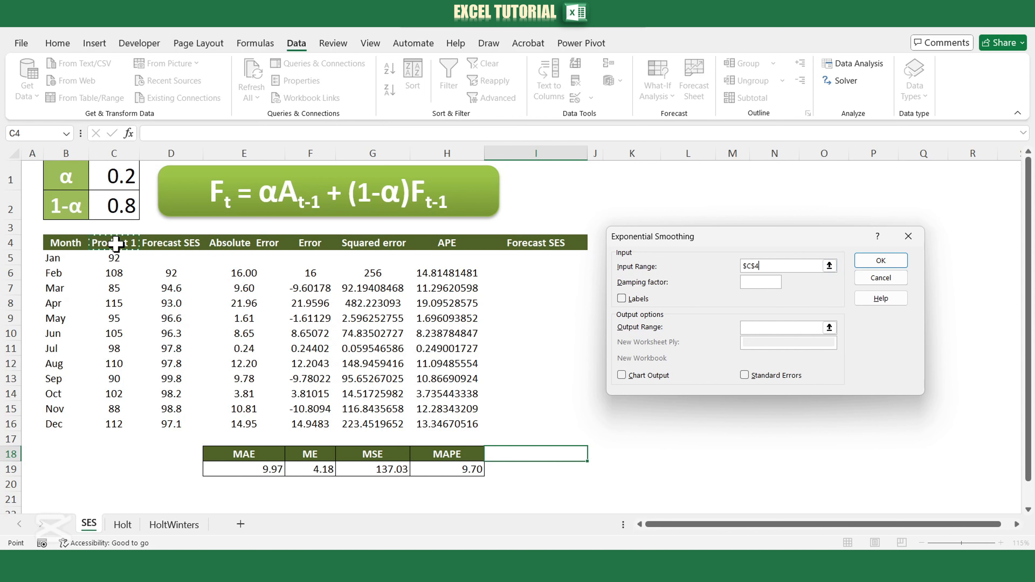
left_click_drag(115, 244, 118, 426)
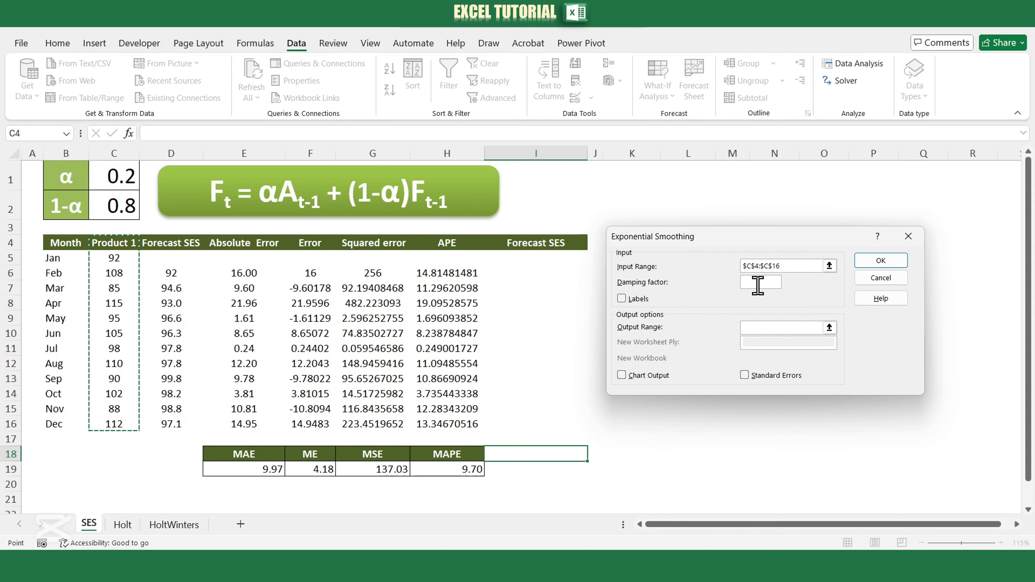
left_click(622, 299)
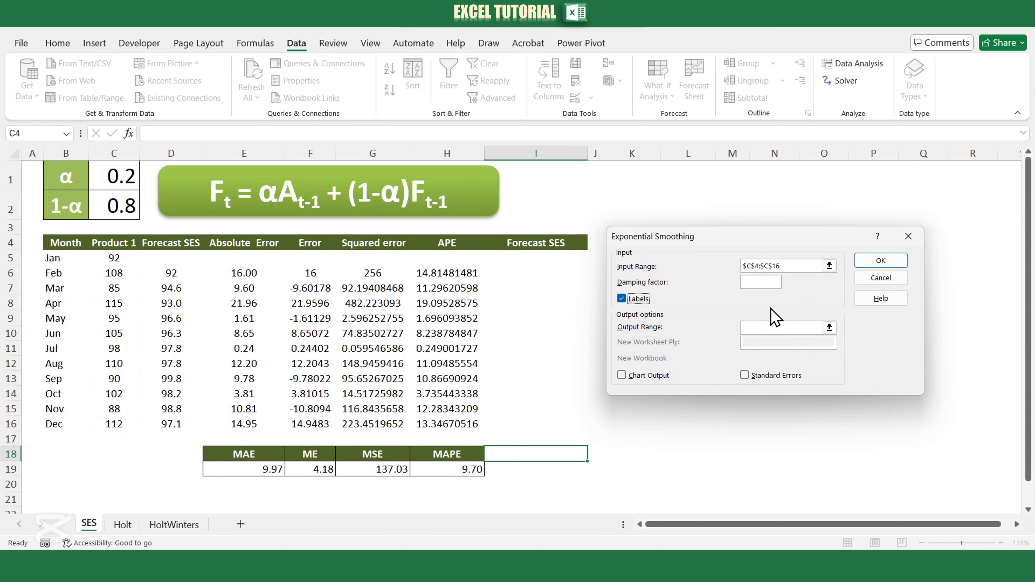
left_click(760, 284)
left_click(774, 327)
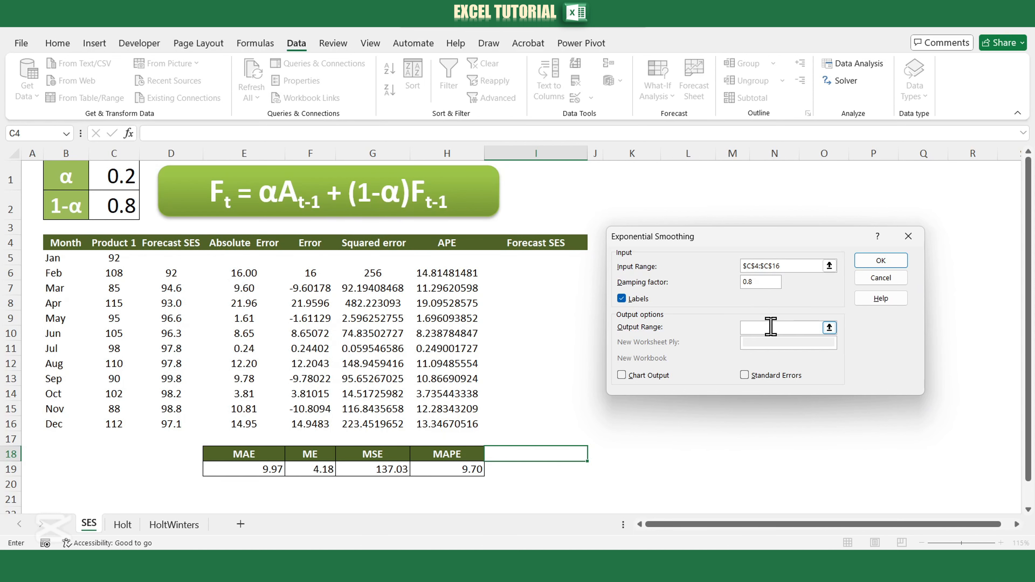
left_click(535, 257)
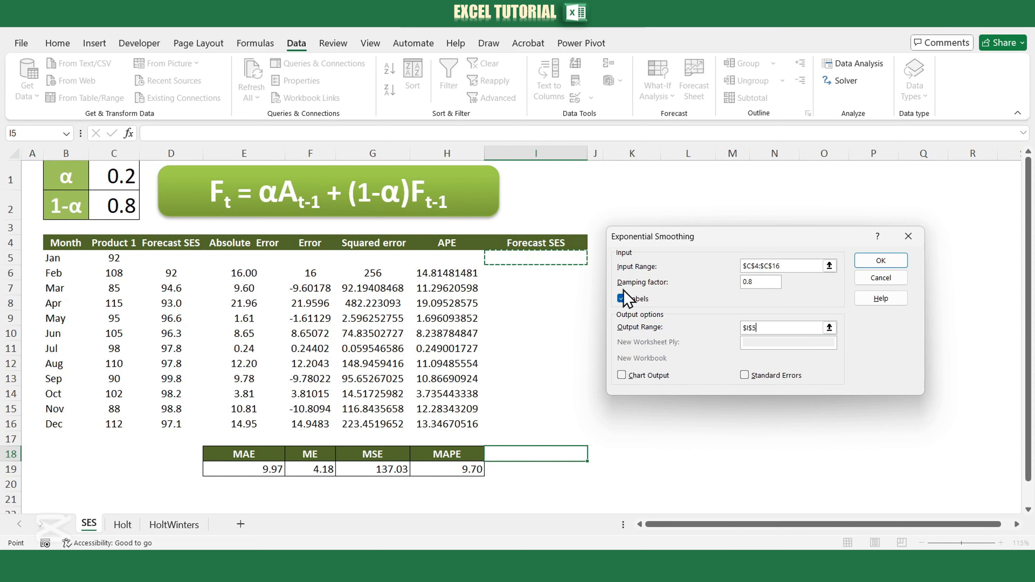
left_click(870, 263)
Clear the #N/A entry from cell I5 in the second Forecast SES column.
left_click(543, 256)
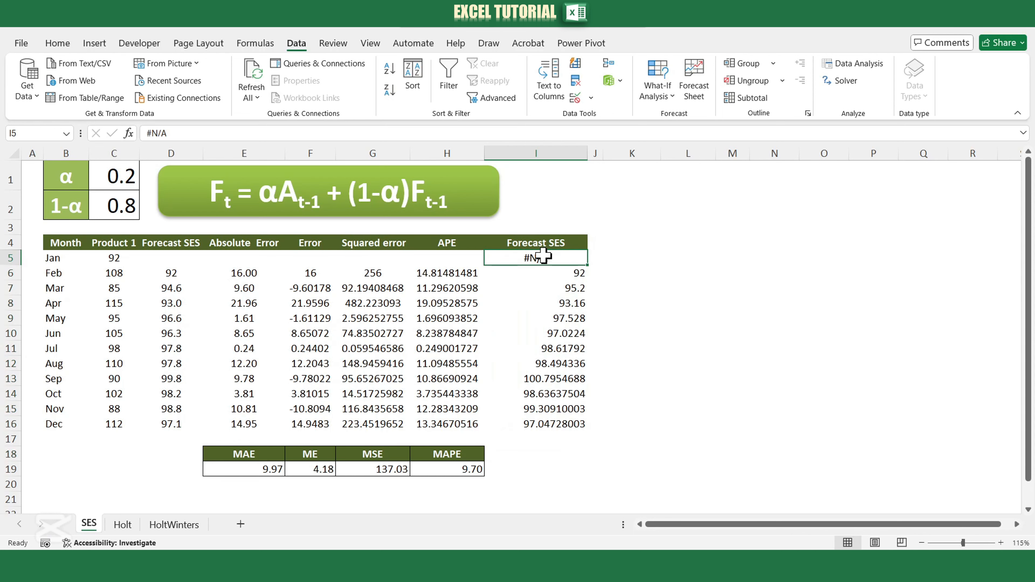
key("Delete")
left_click(660, 317)
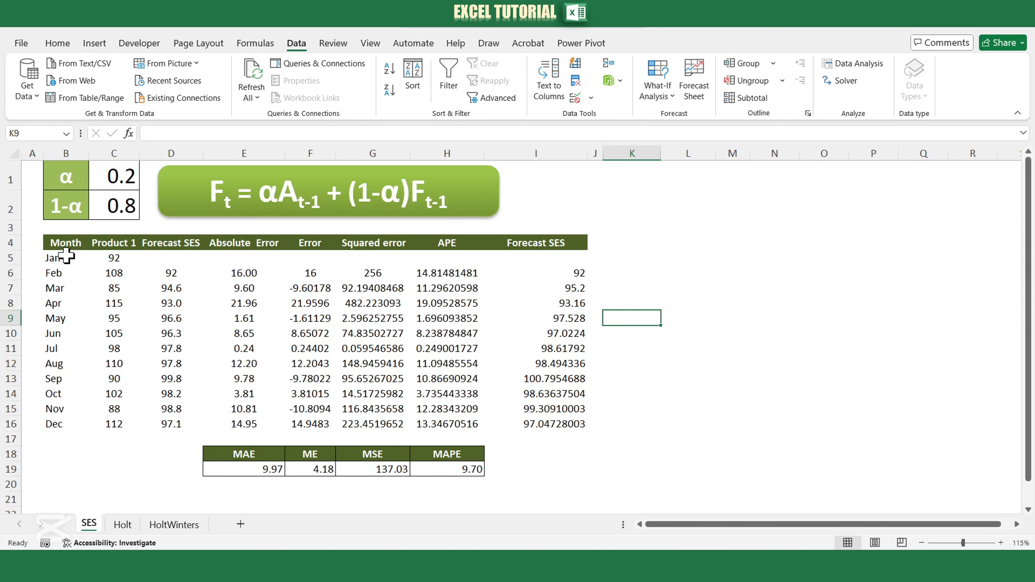
Insert a 2-D line chart of B5:D16, place it beside the tables and make it taller.
left_click_drag(58, 253, 168, 424)
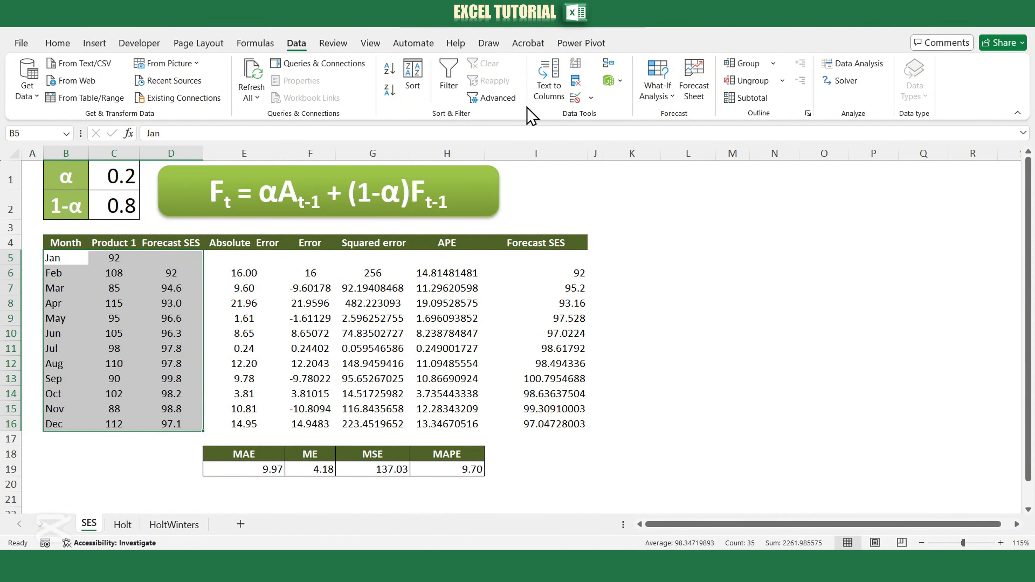
left_click(95, 43)
left_click(445, 81)
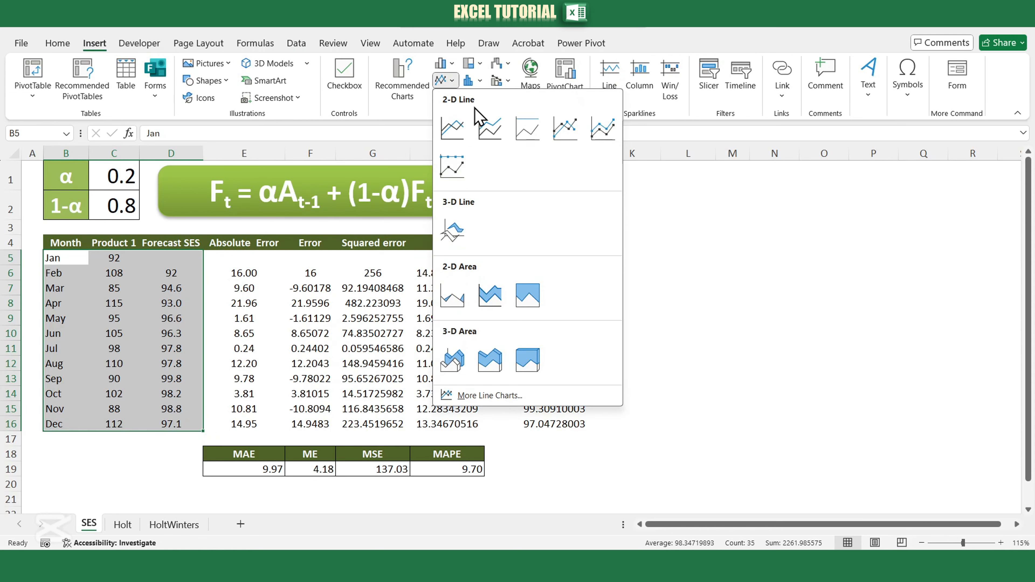
left_click(452, 127)
left_click_drag(624, 226, 878, 247)
left_click_drag(795, 426, 797, 470)
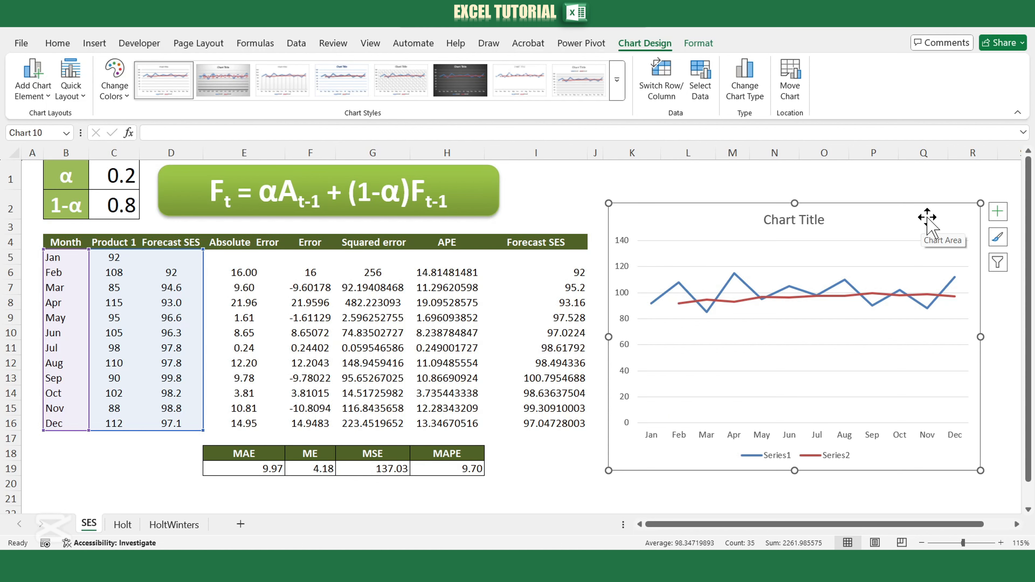
Try other alpha values in C1, starting with 0.6, to compare the forecast line with the actual sales.
left_click(119, 178)
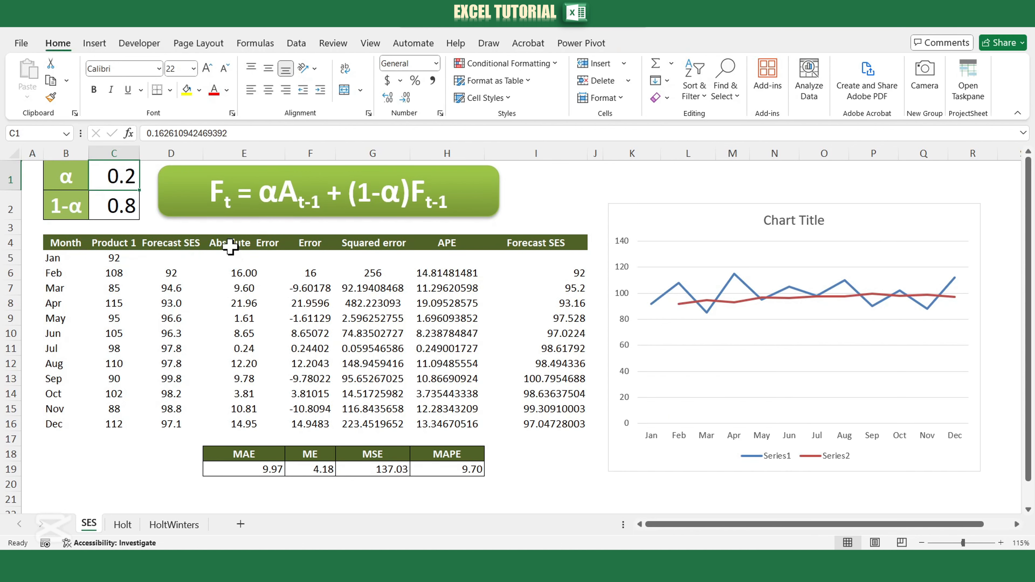
type("0.6")
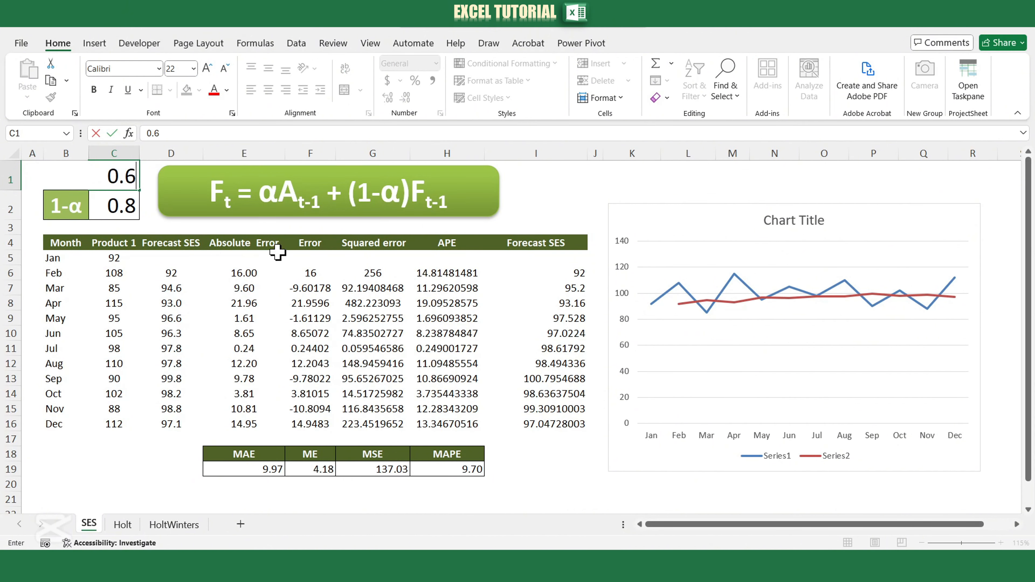
key("Return")
left_click(121, 175)
type("0")
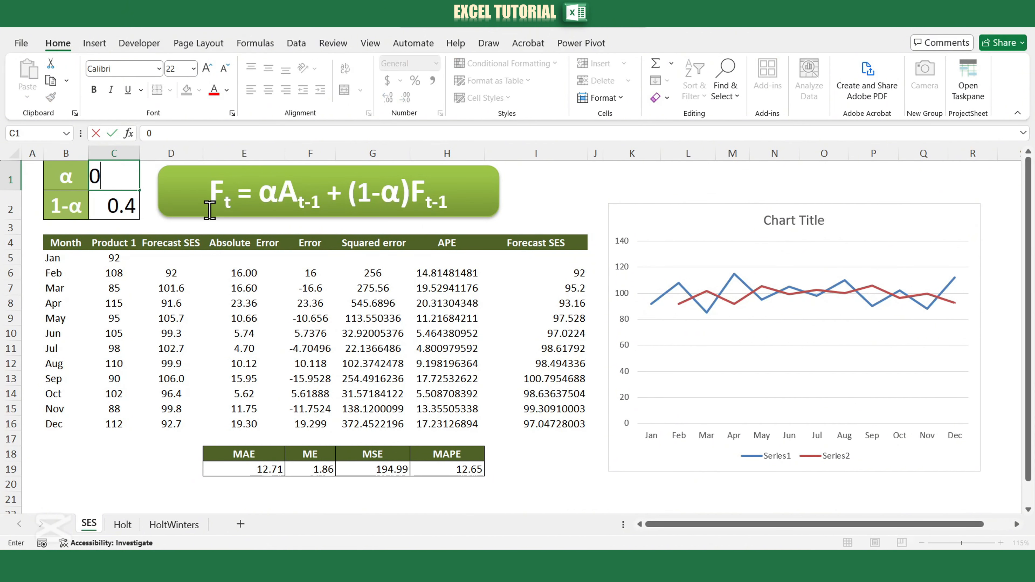
key("Return")
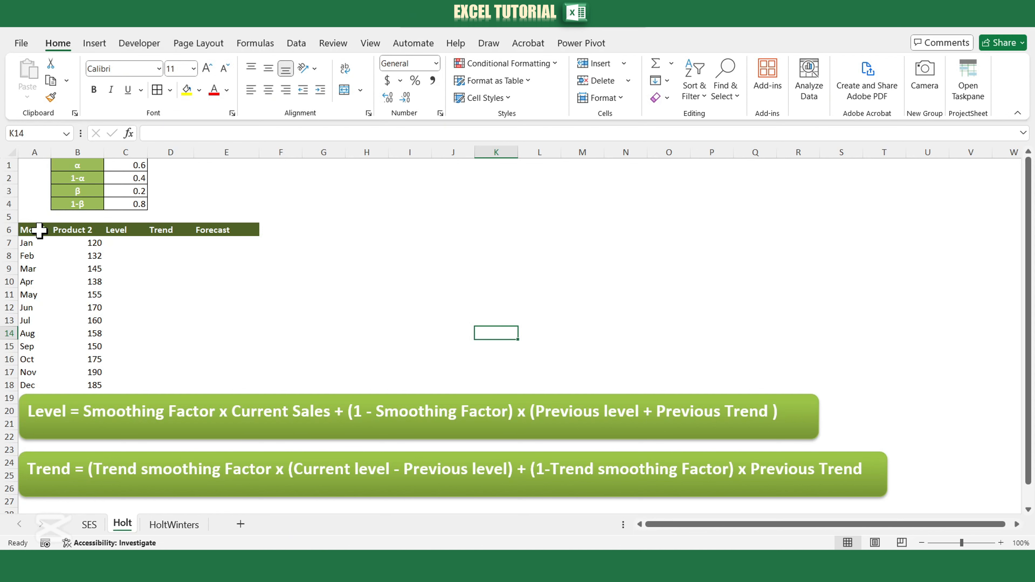
On the Holt sheet, insert a 2-D line chart of the monthly Product 2 sales in A6:B18.
left_click_drag(39, 231, 87, 385)
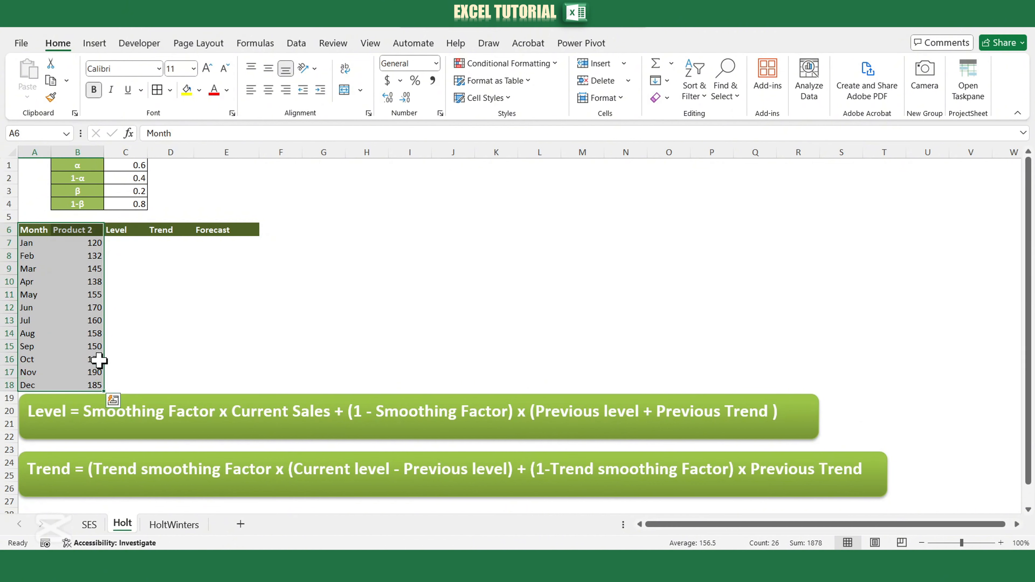
left_click(94, 42)
left_click(441, 84)
left_click(455, 128)
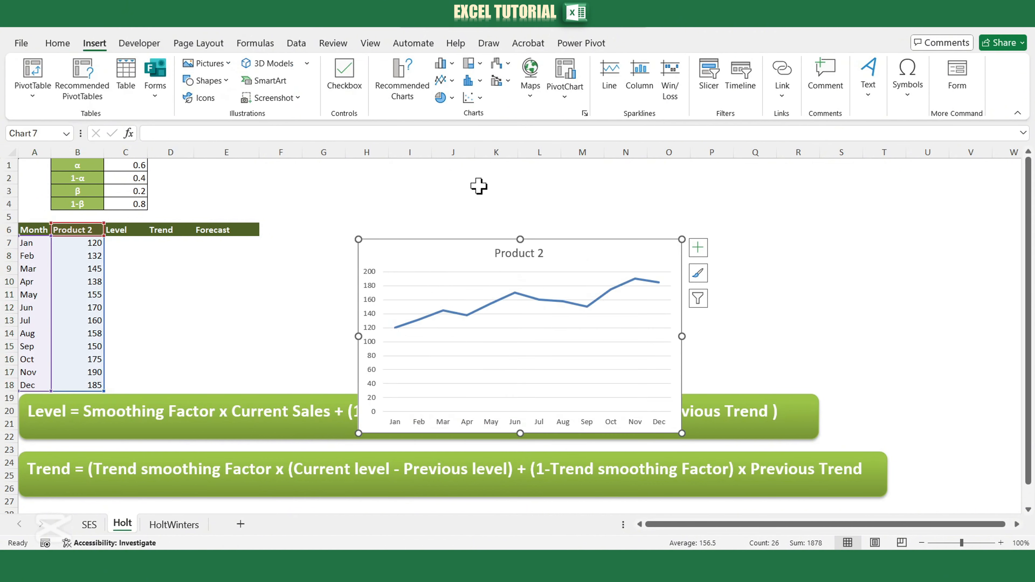
Add a trendline to the Product 2 chart and move the chart above the formula boxes.
left_click(698, 247)
left_click(728, 368)
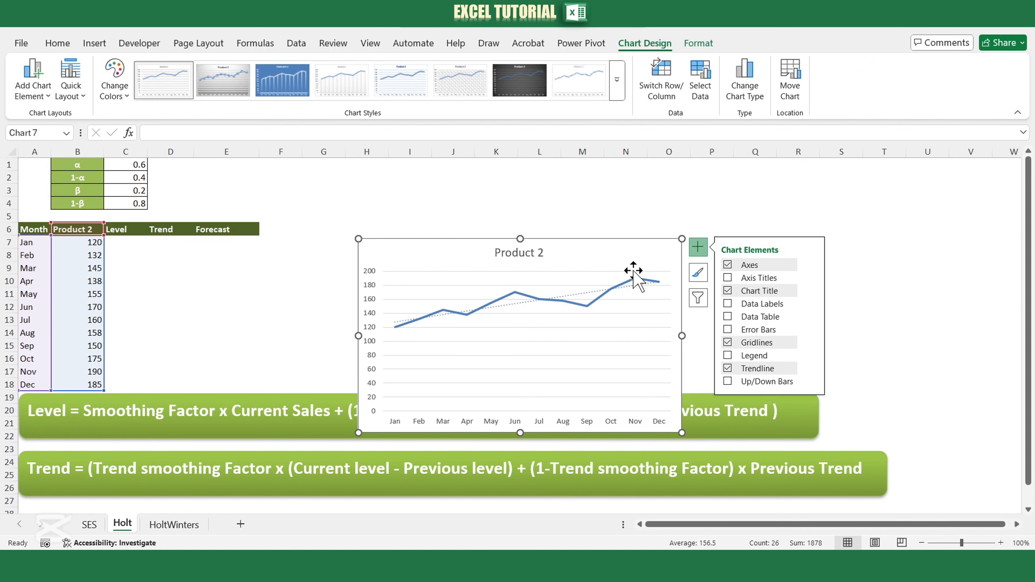
left_click_drag(635, 273, 677, 199)
left_click(787, 267)
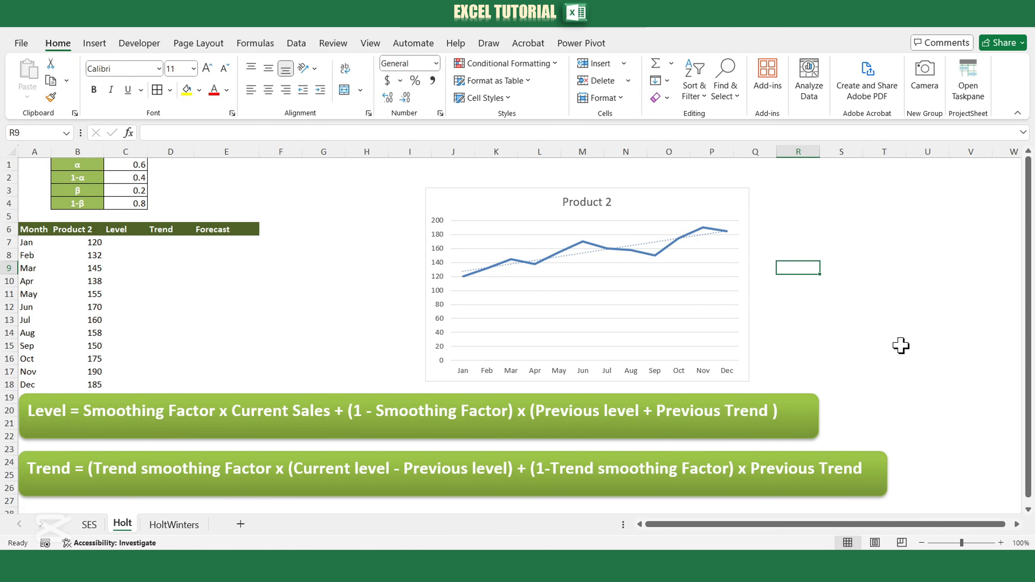
Delete the Product 2 line chart from the Holt sheet.
left_click(671, 203)
key("Delete")
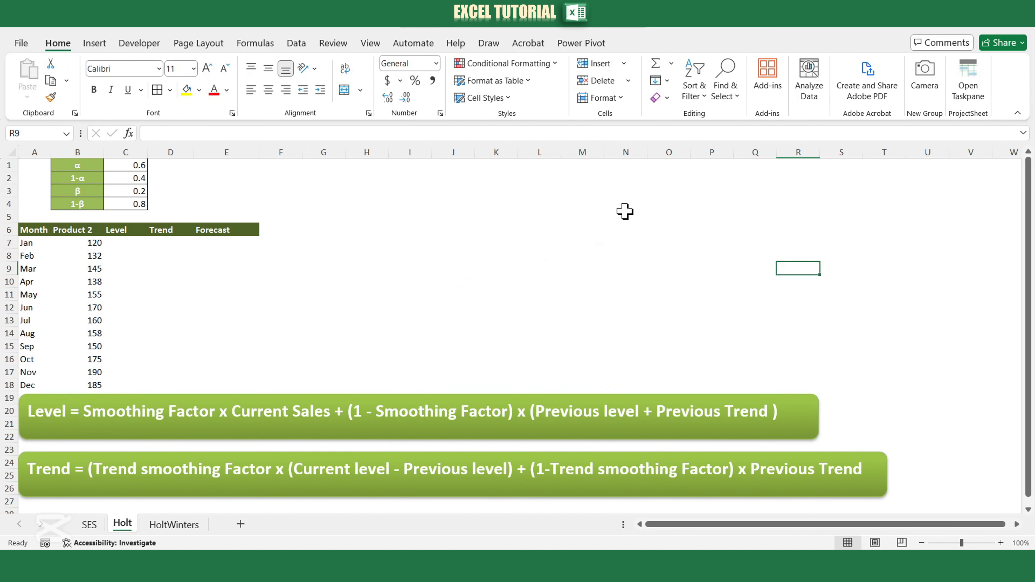
left_click(179, 258)
left_click(117, 246)
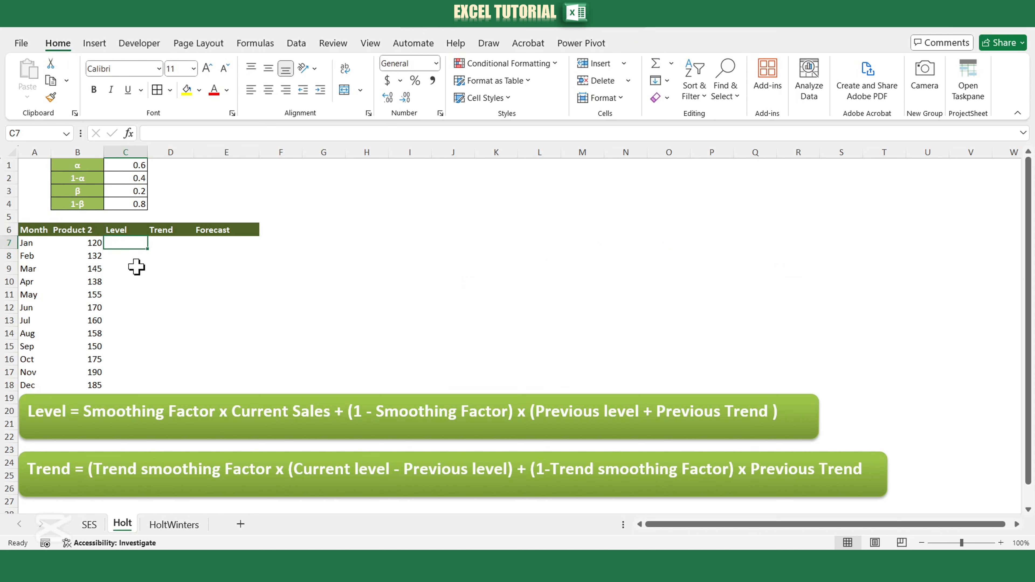
left_click(99, 191)
left_click_drag(99, 191, 136, 203)
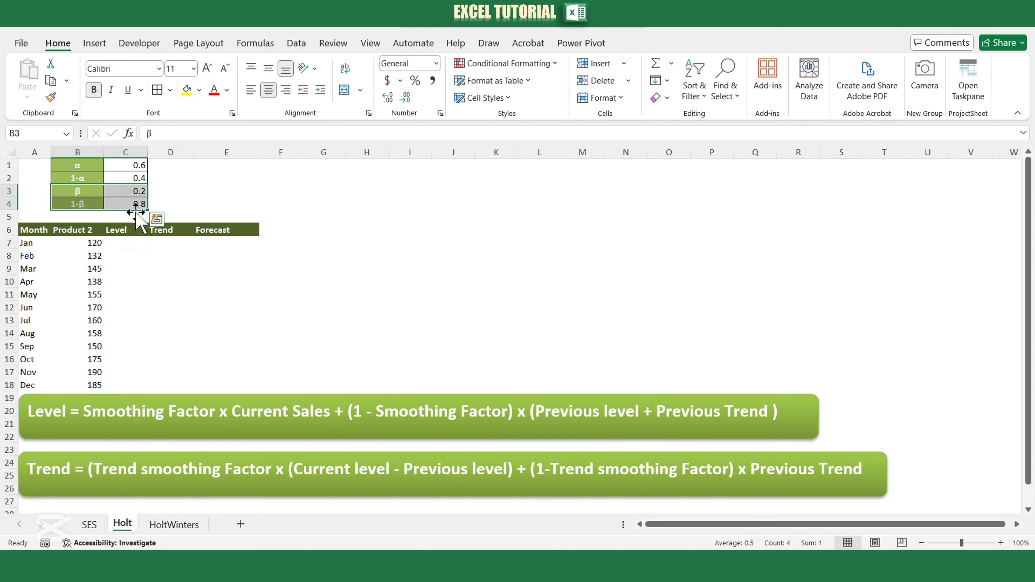
left_click(118, 246)
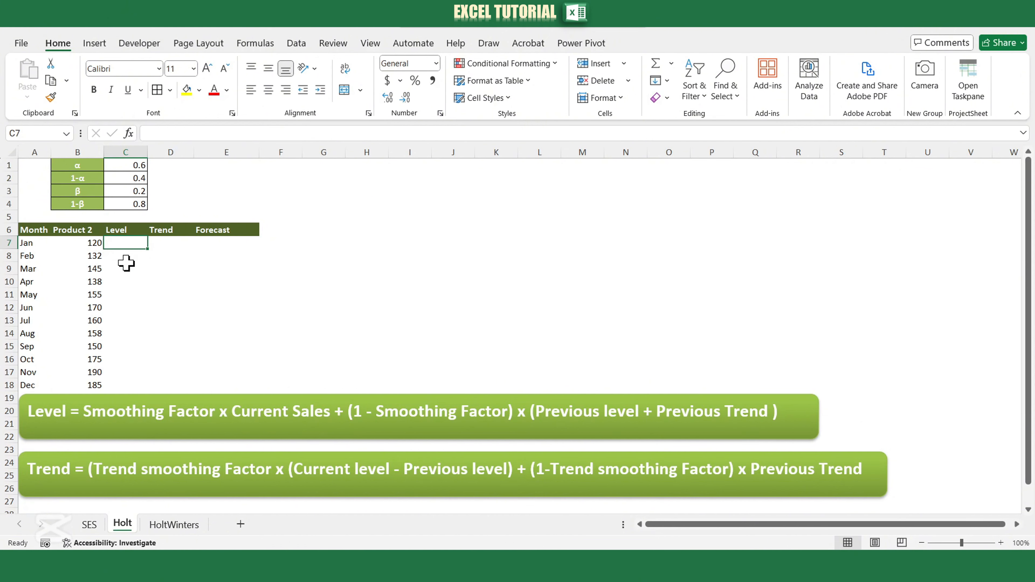
left_click(208, 244)
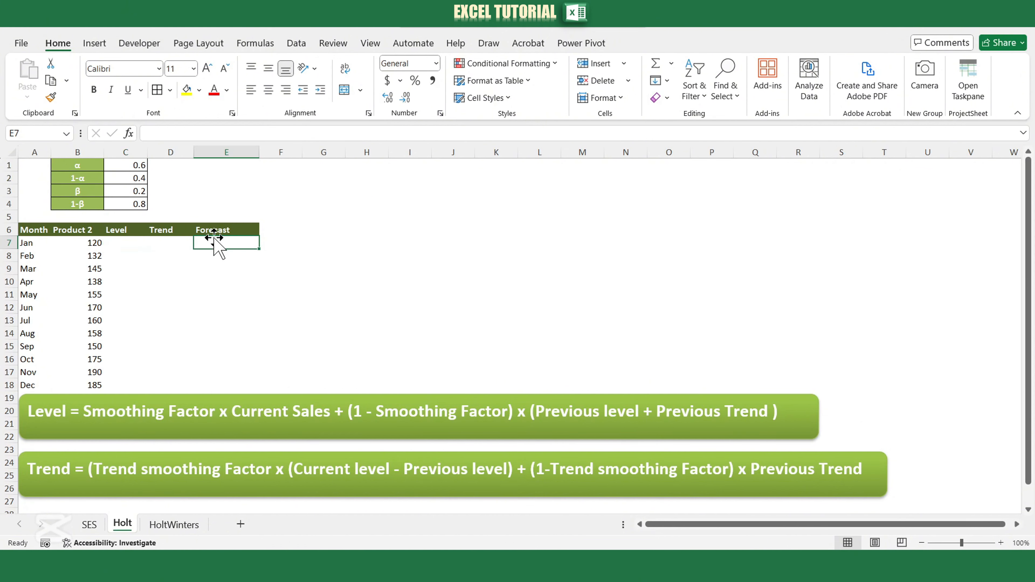
Enter 120 as the initial January level in C7 of the Holt table.
left_click(118, 244)
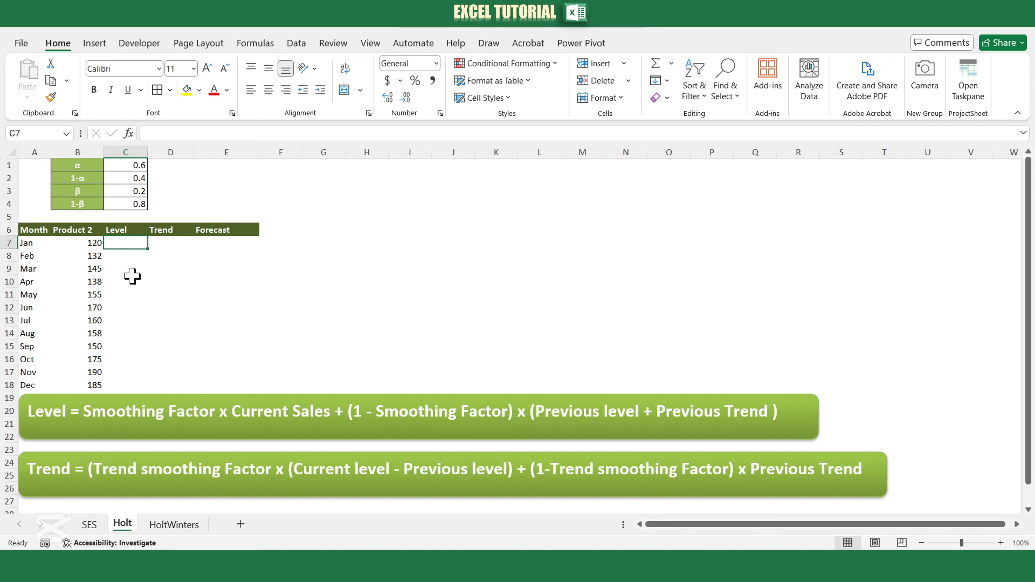
type("120")
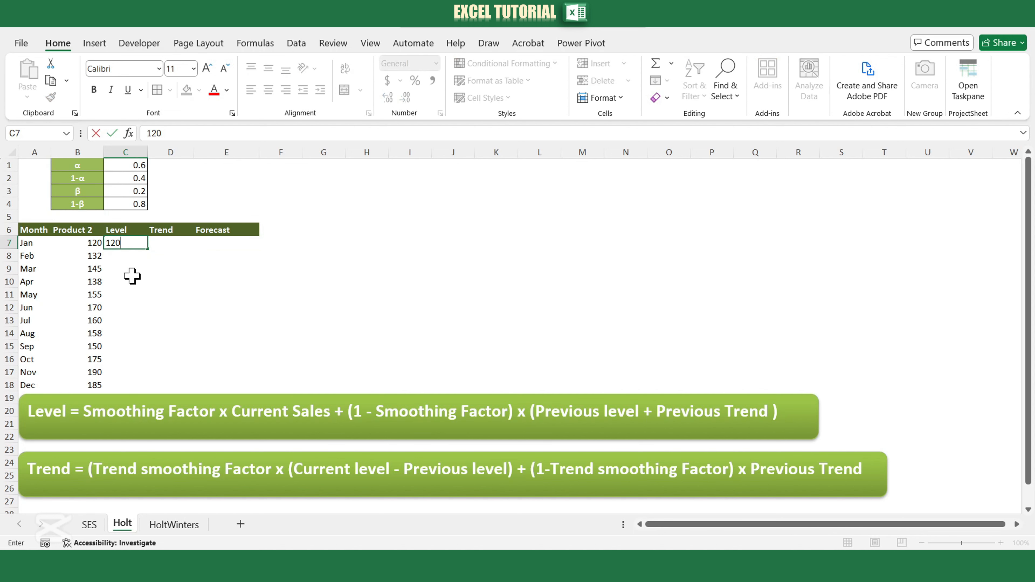
left_click(161, 244)
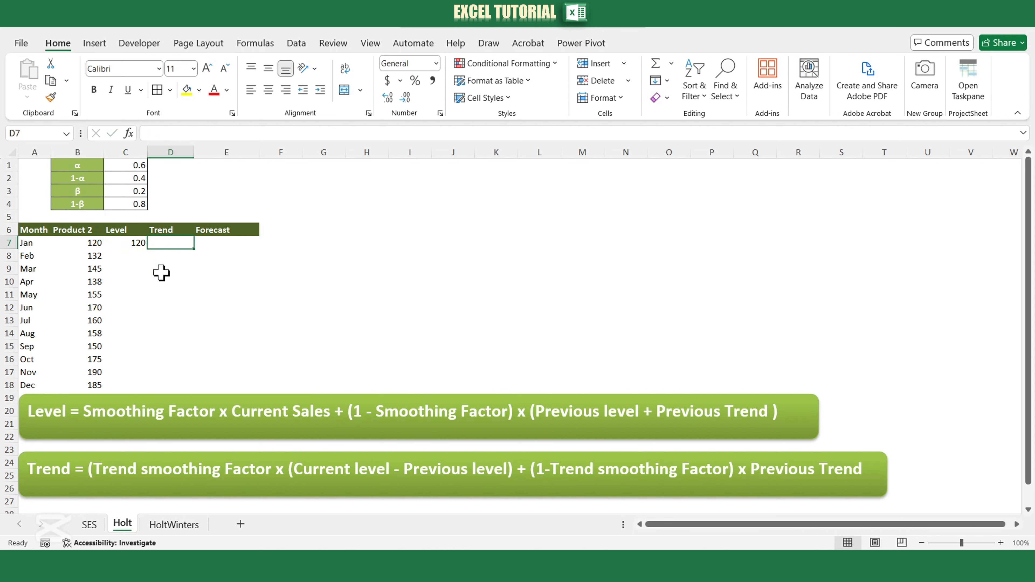
Enter the formula =B8-B7 in D7 as the initial January trend.
type("=")
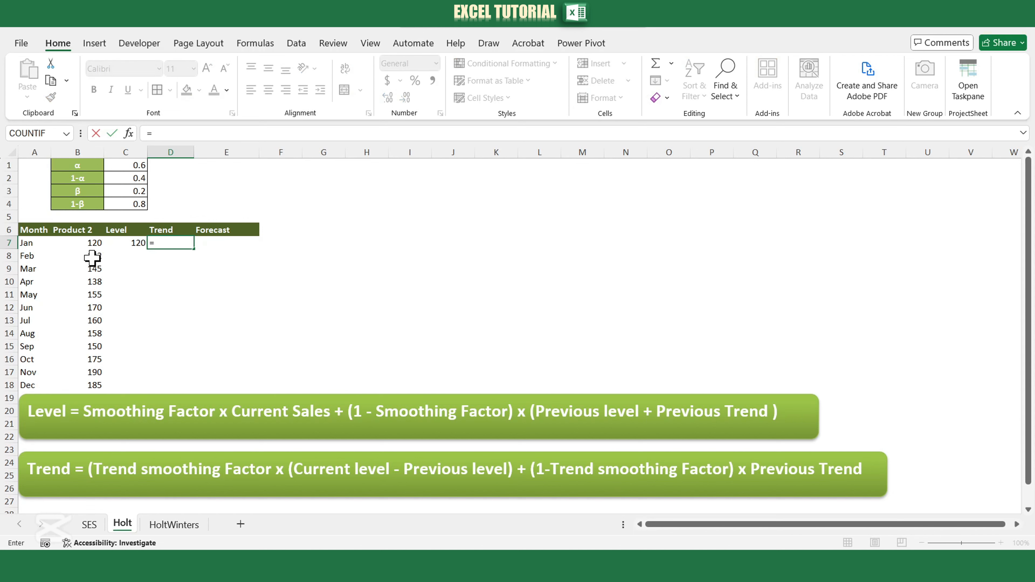
left_click(91, 258)
type("-")
left_click(91, 244)
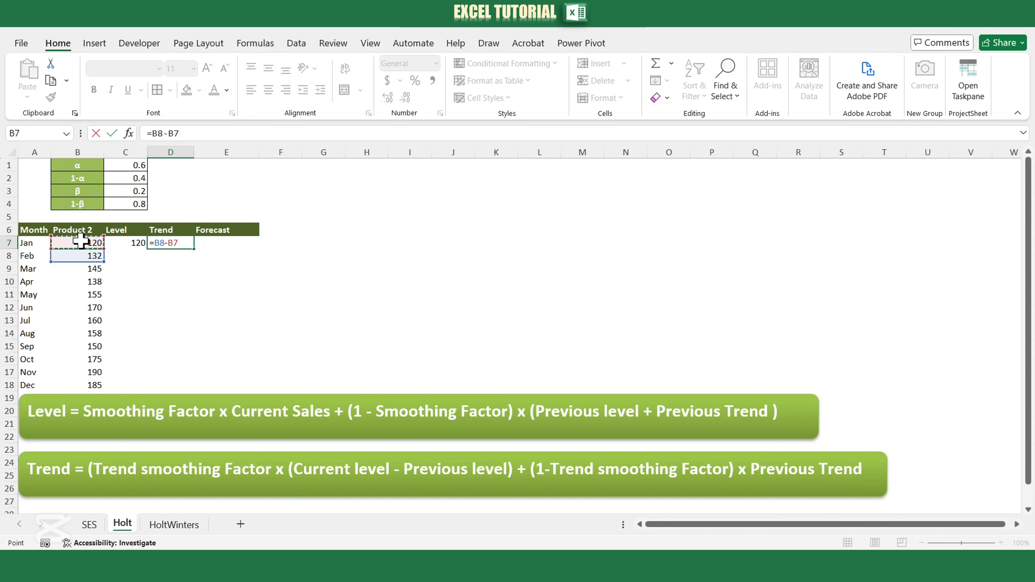
key("Return")
Enter the February level formula =$C$1*B8+$C$2*(C7+D7) in C8.
left_click(138, 257)
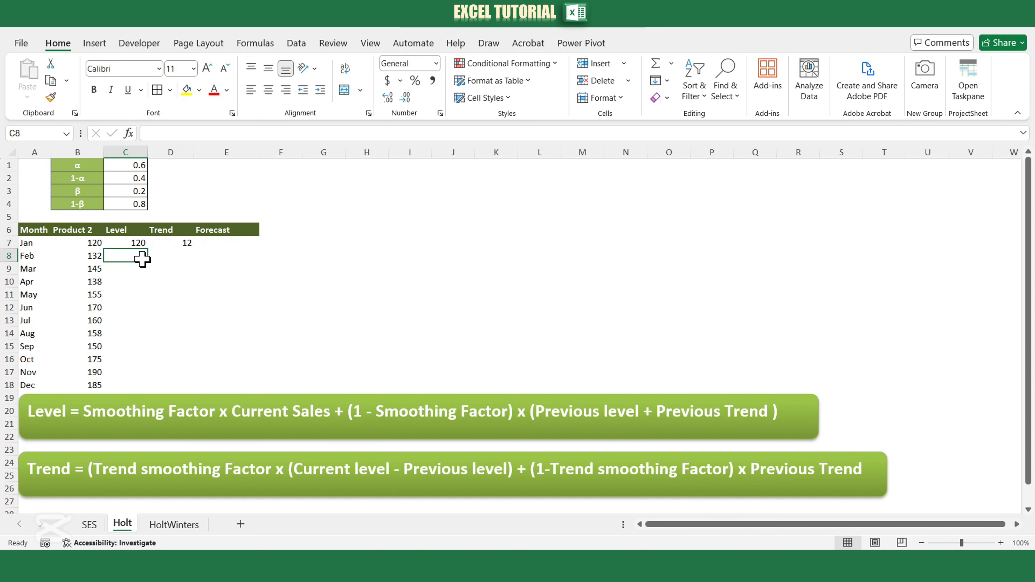
type("=")
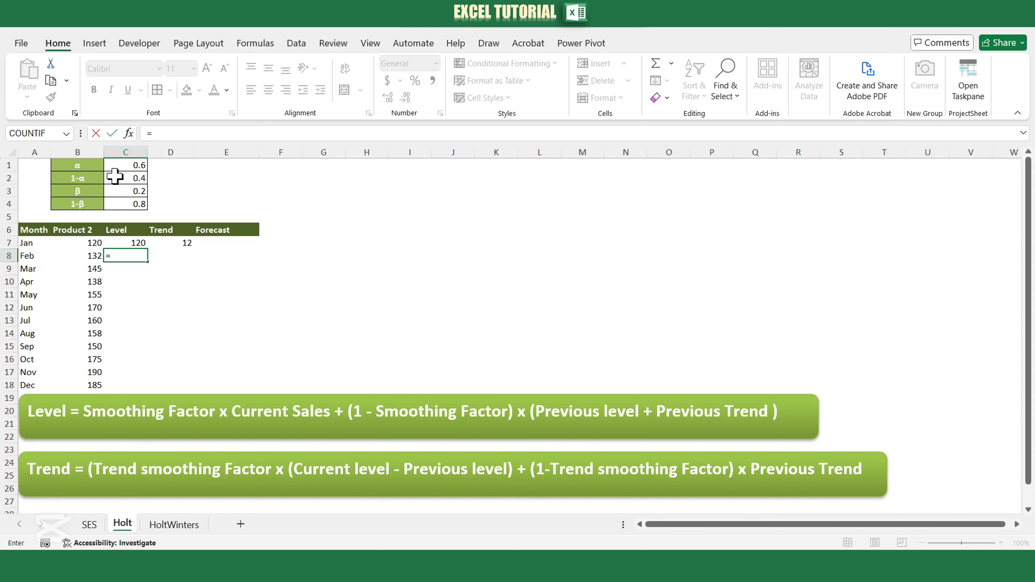
left_click(121, 165)
key("F4")
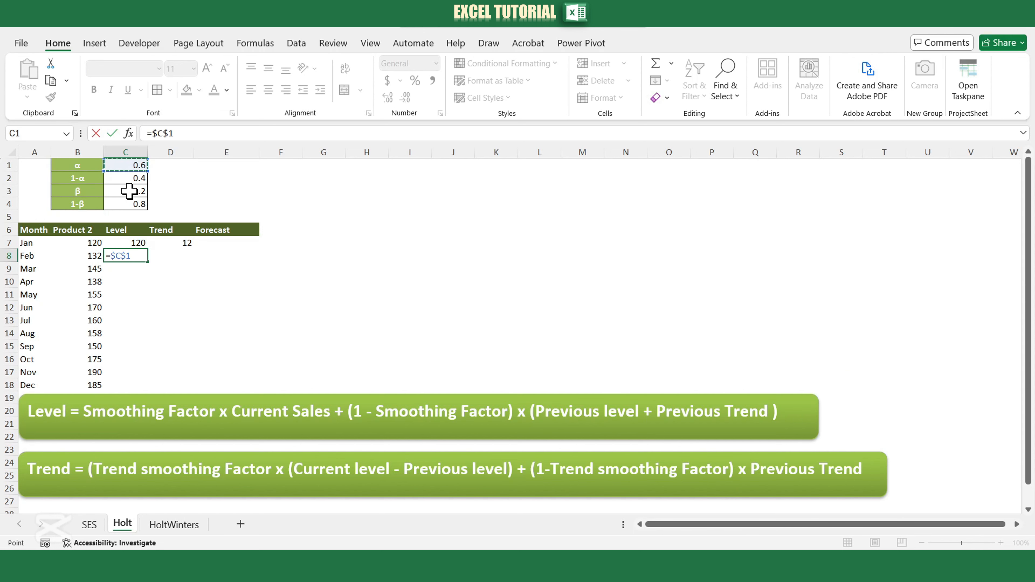
type("*")
left_click(83, 255)
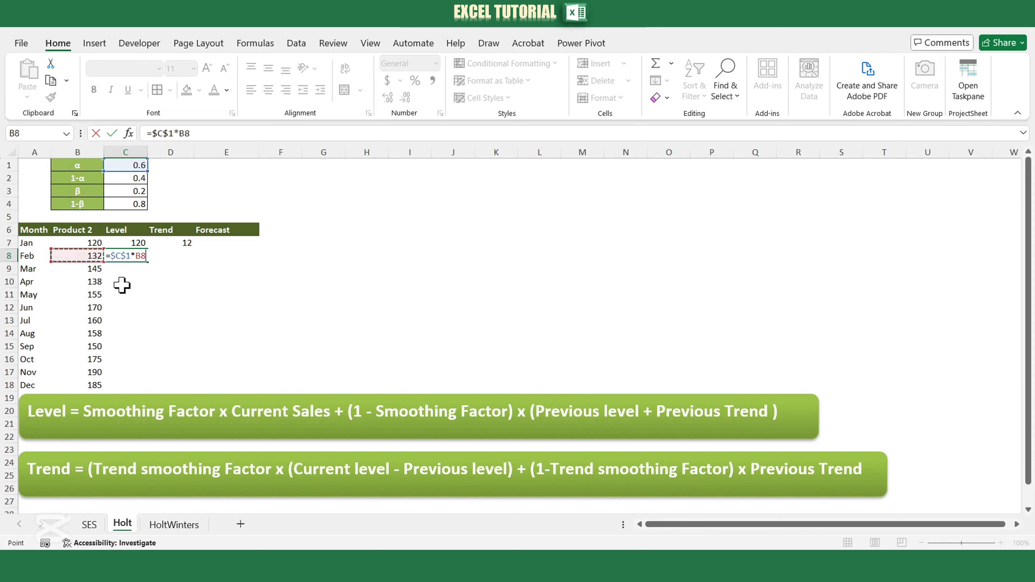
type("+")
left_click(130, 176)
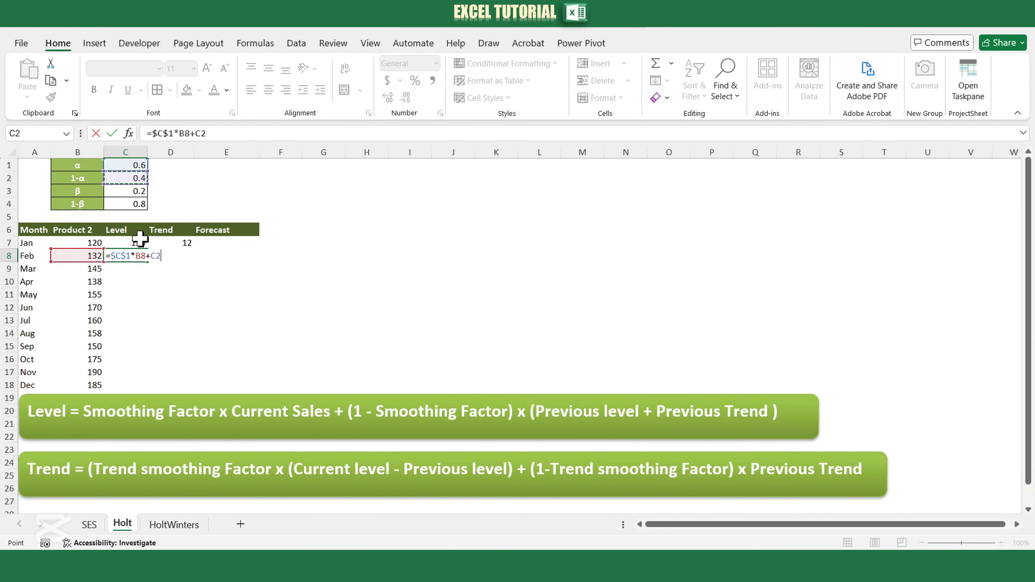
key("F4")
type("*")
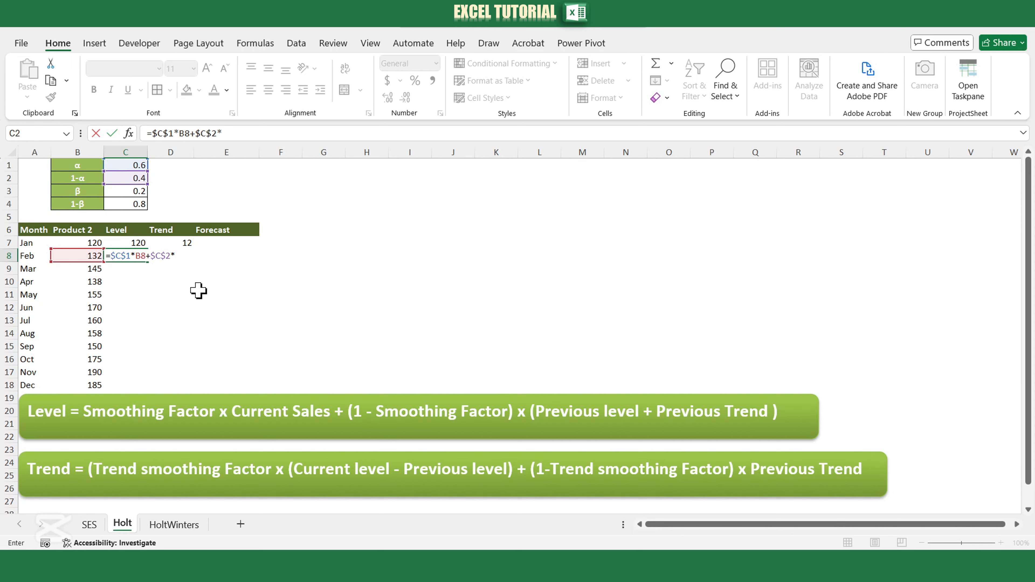
left_click(126, 241)
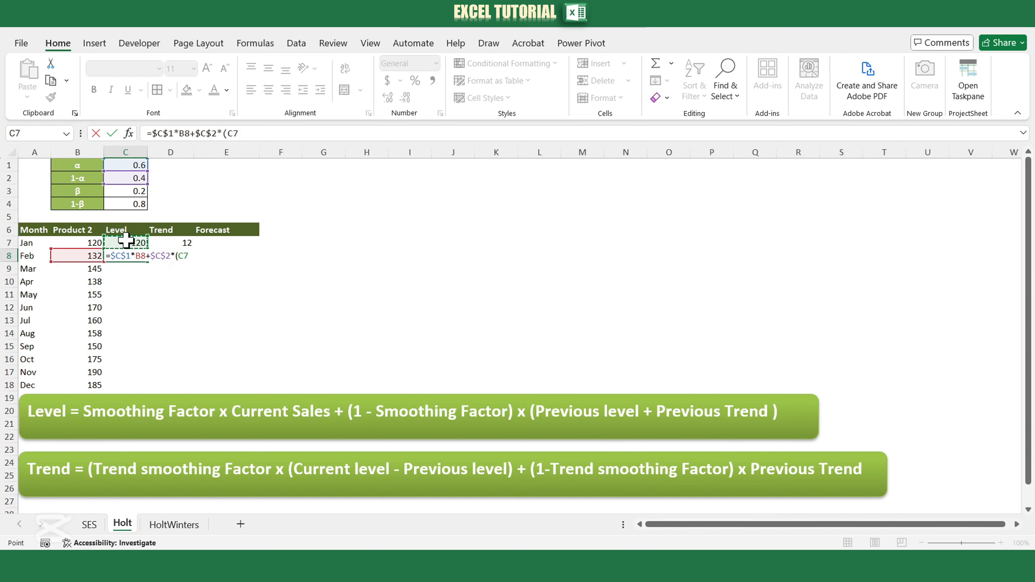
type("+")
left_click(167, 242)
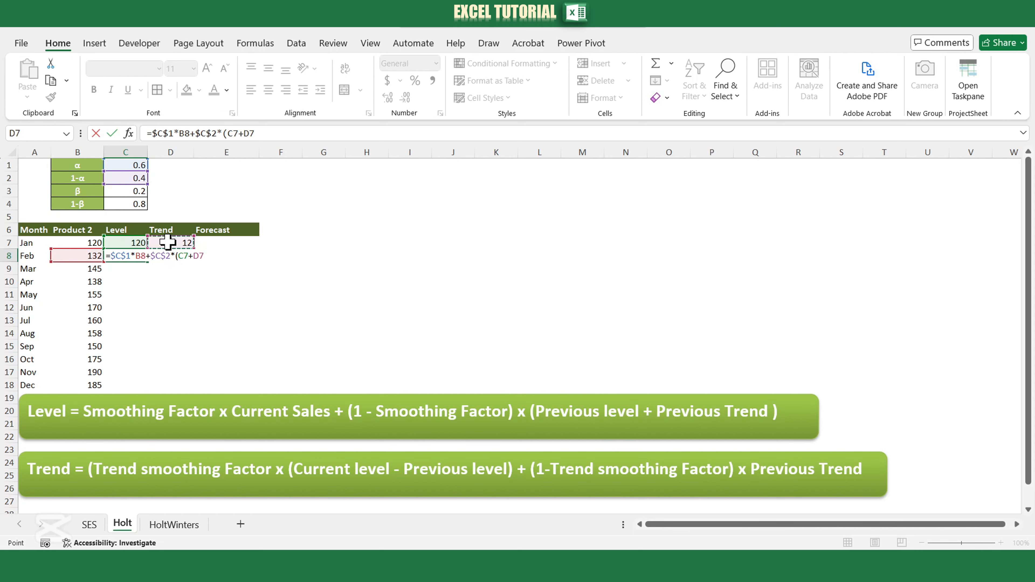
type(")")
key("Return")
Enter the February trend formula =$C$3*(C8-C7)+$C$4*D7 in D8.
left_click(167, 257)
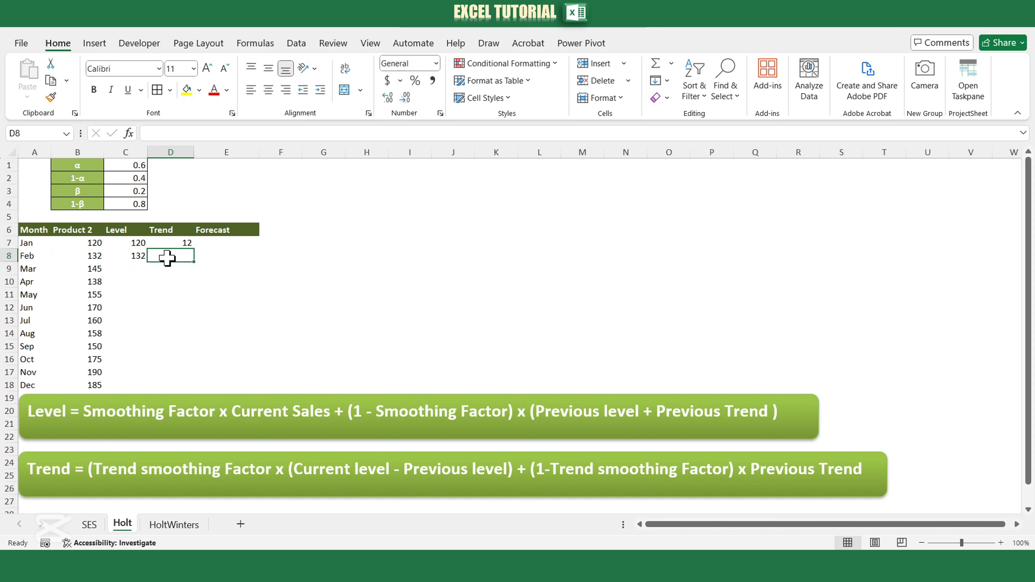
type("=")
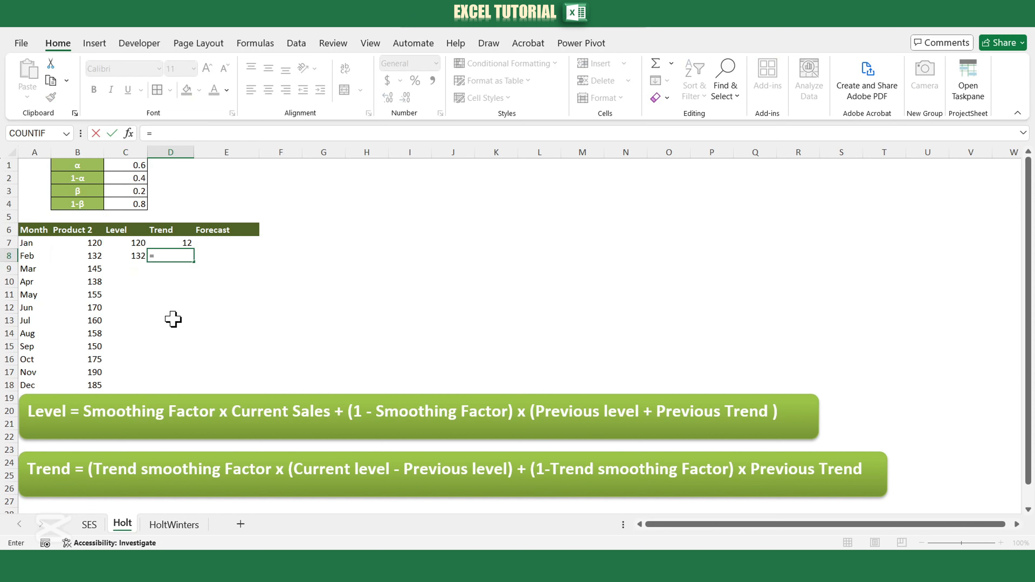
left_click(129, 192)
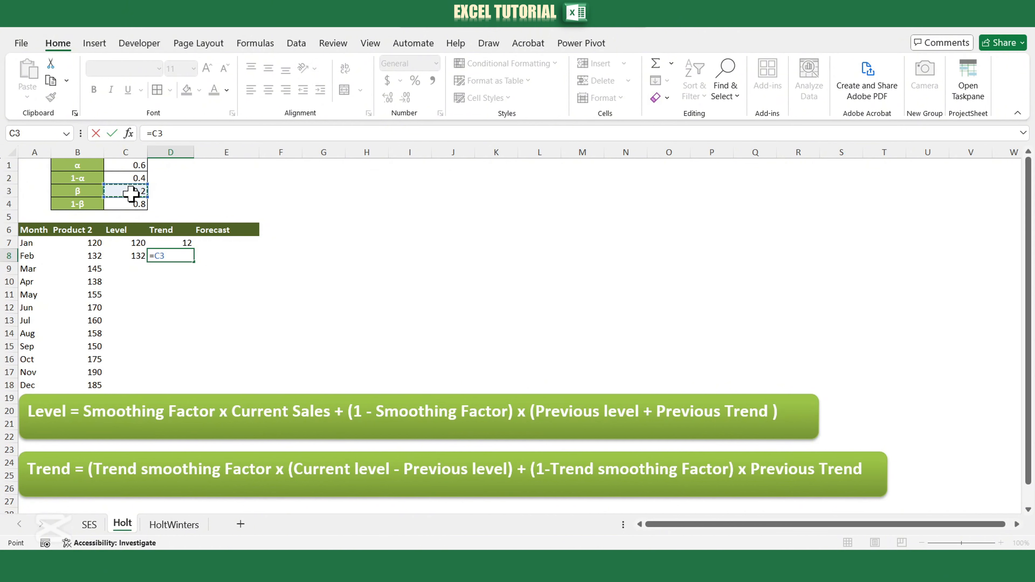
key("F4")
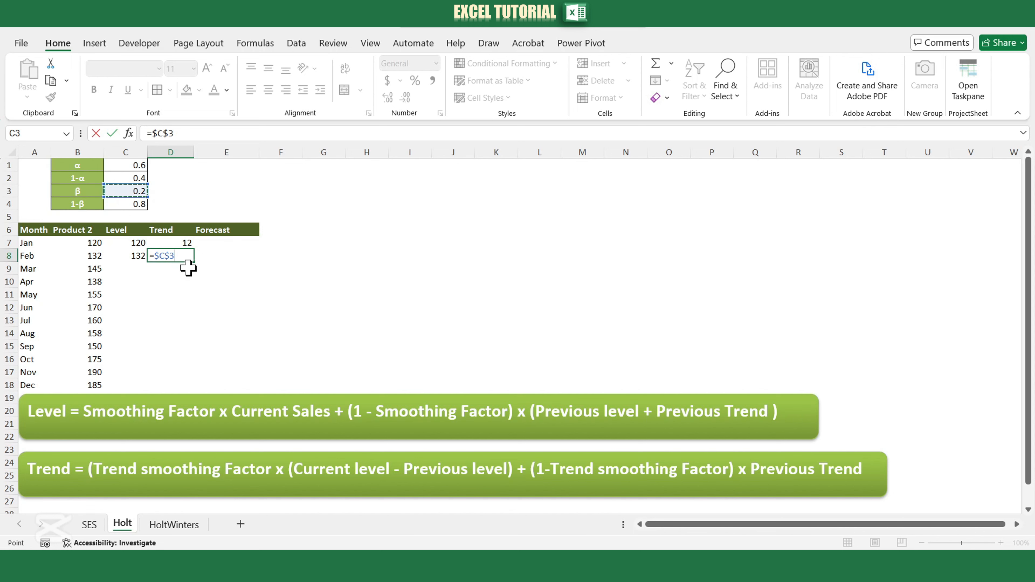
type("*(")
left_click(124, 256)
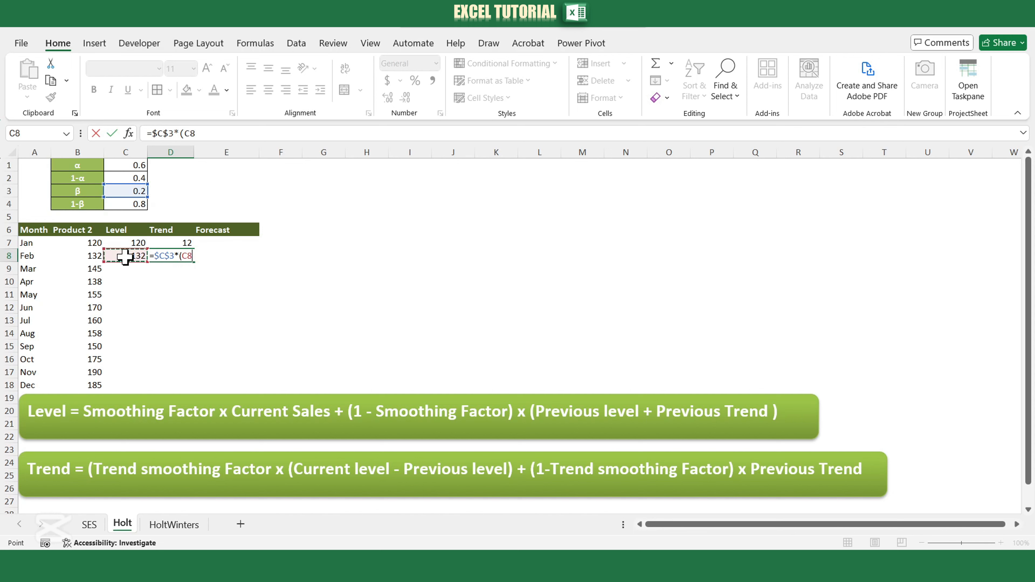
type("-")
left_click(136, 245)
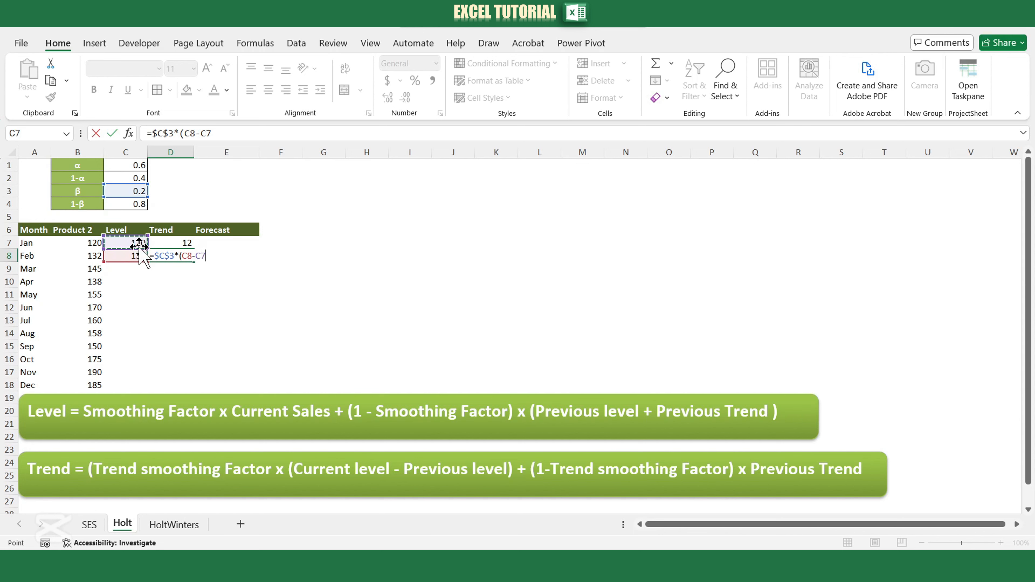
type(")+")
left_click(129, 203)
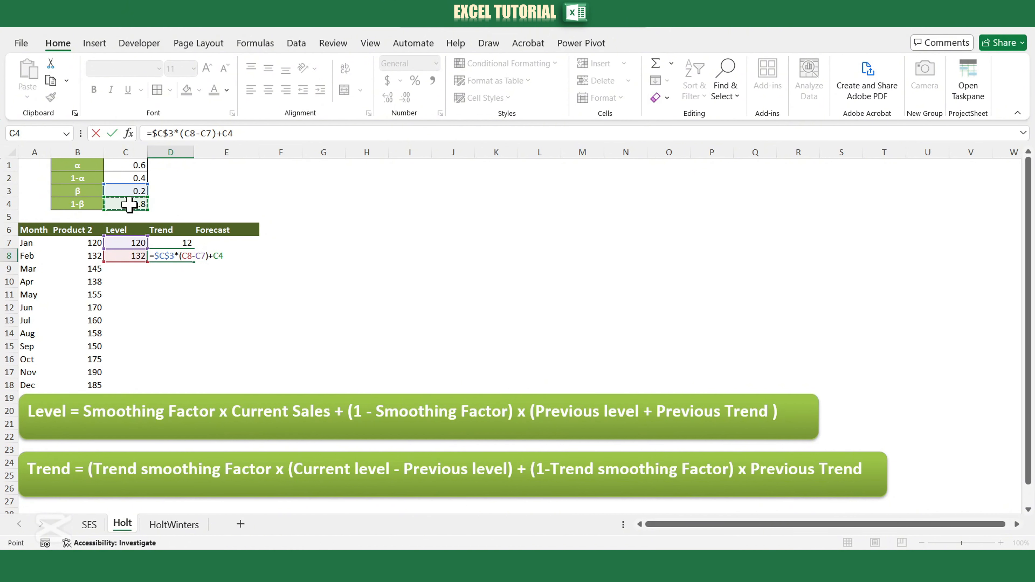
key("F4")
type("*")
left_click(176, 243)
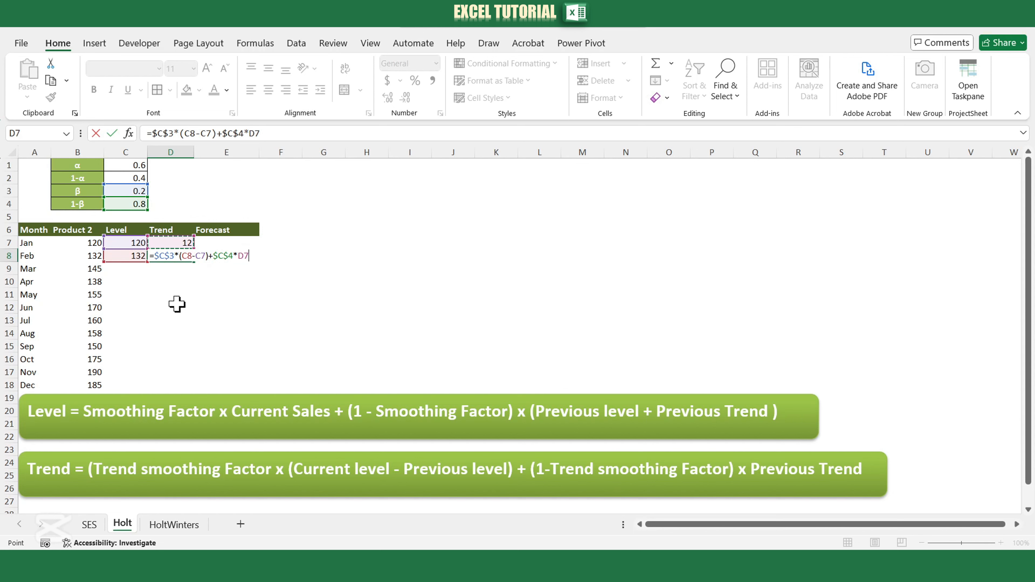
key("Return")
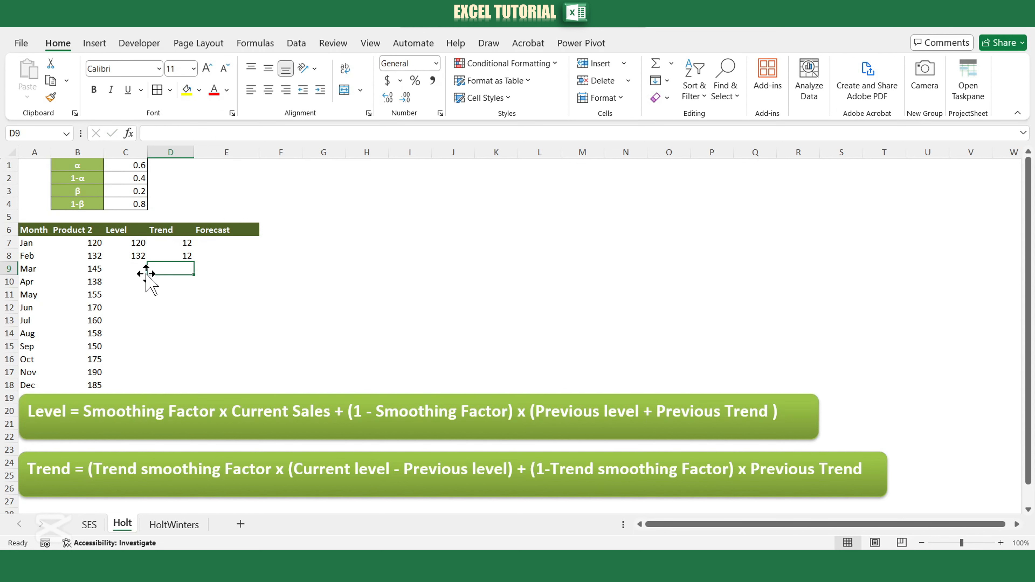
Fill the level formula in C8 and the trend formula in D8 down their columns to row 19.
left_click(134, 255)
double_click(147, 262)
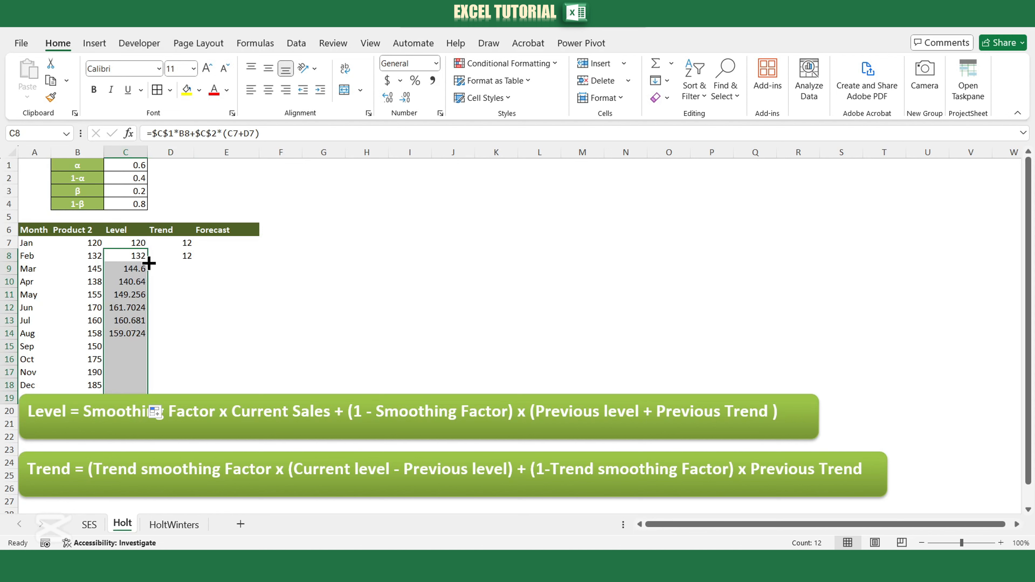
left_click(175, 256)
double_click(195, 262)
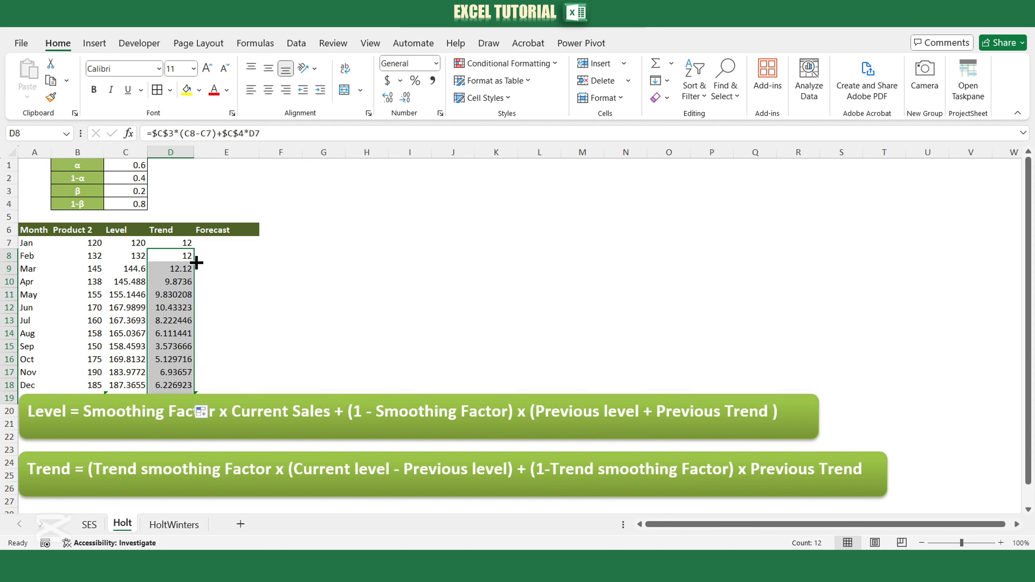
Enter the forecast formula =C8+D8 in E8 and fill it down to the December row.
left_click(224, 256)
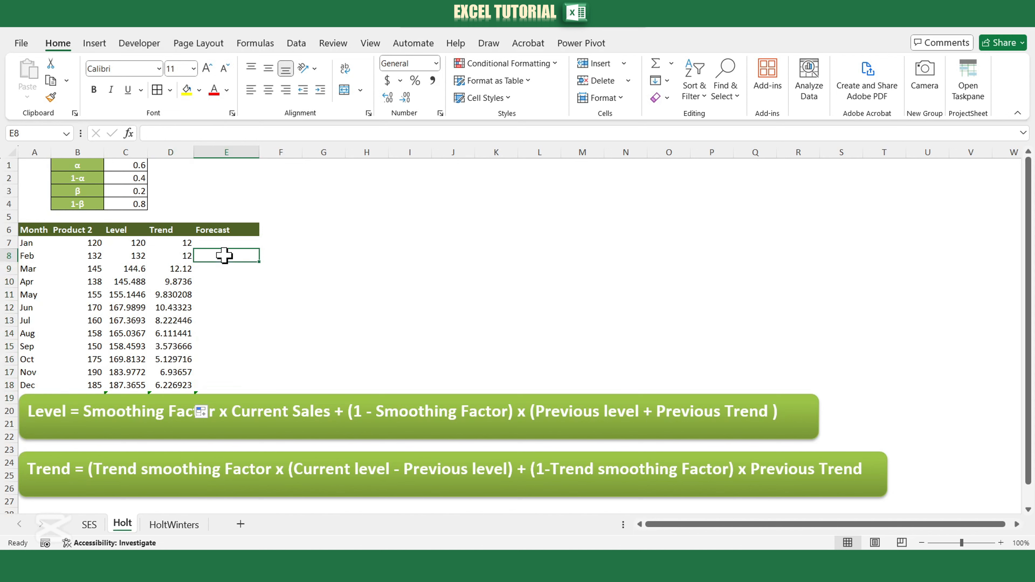
type("=")
left_click(135, 255)
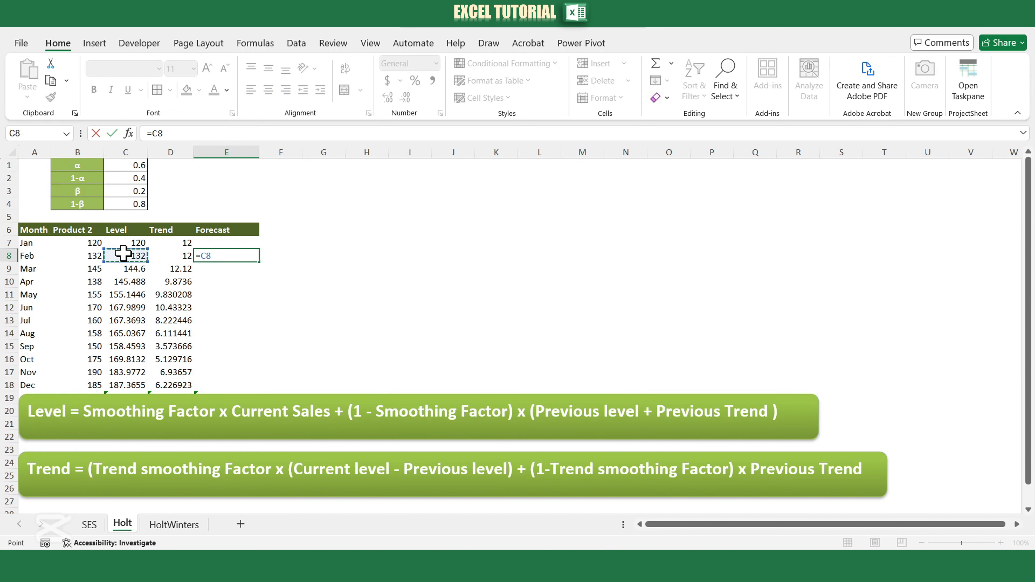
type("+")
left_click(167, 255)
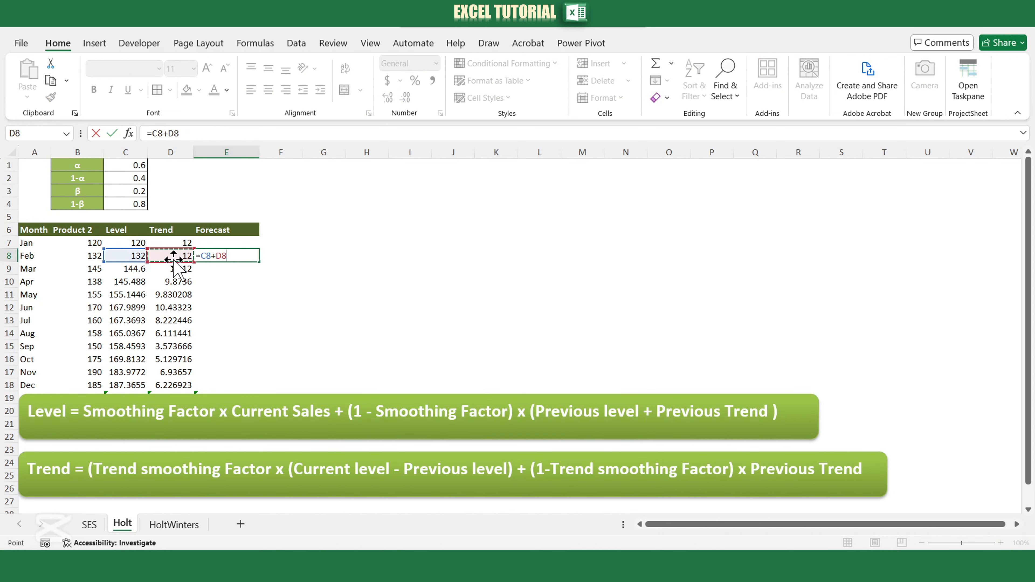
key("Return")
left_click(249, 256)
double_click(259, 262)
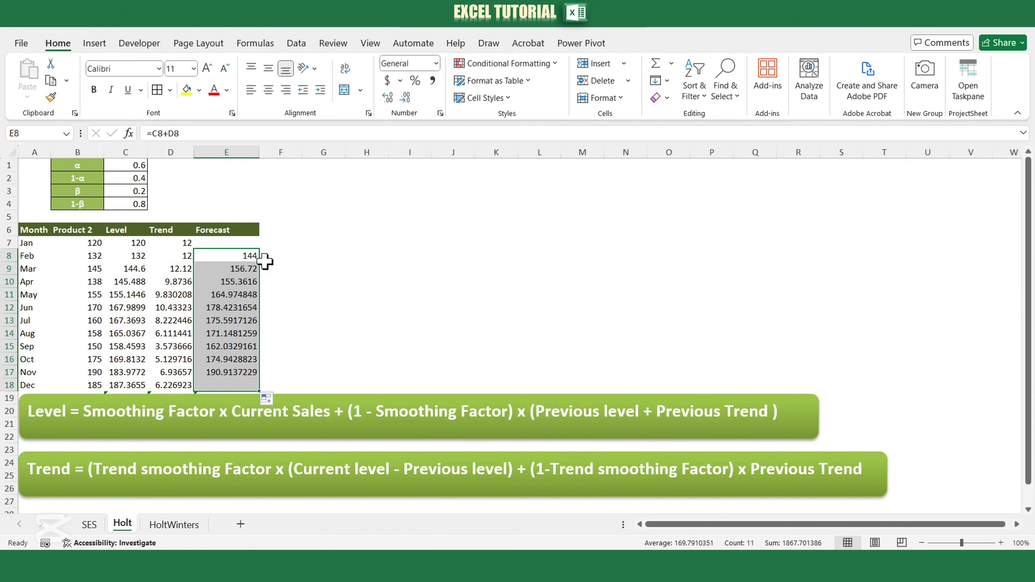
left_click(255, 258)
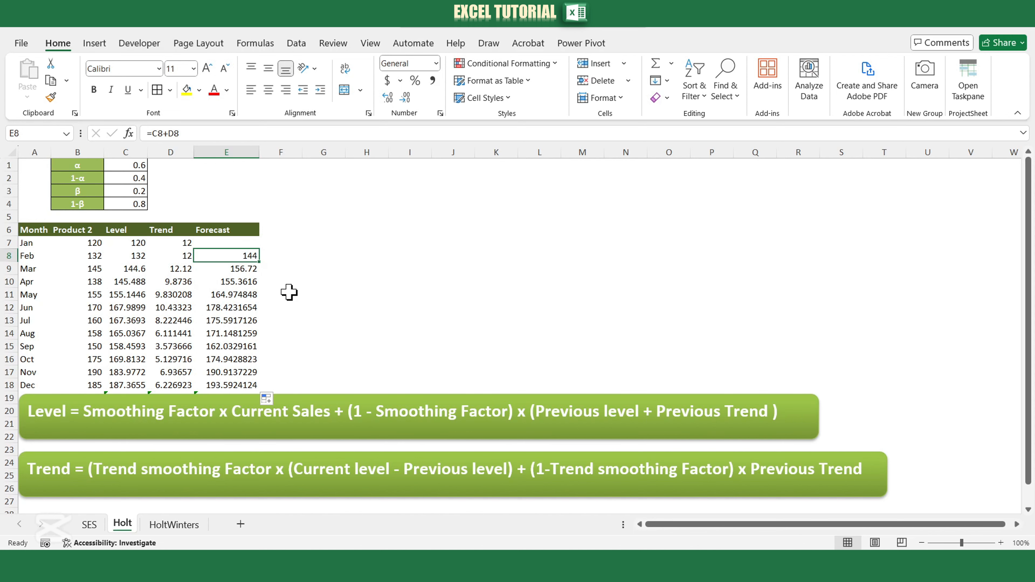
Insert a 2-D line chart of Month, Product 2 and Forecast from A6:B18 and E6:E18, placed beside the table above the formula boxes.
left_click_drag(28, 231, 87, 379)
left_click_drag(232, 231, 216, 388)
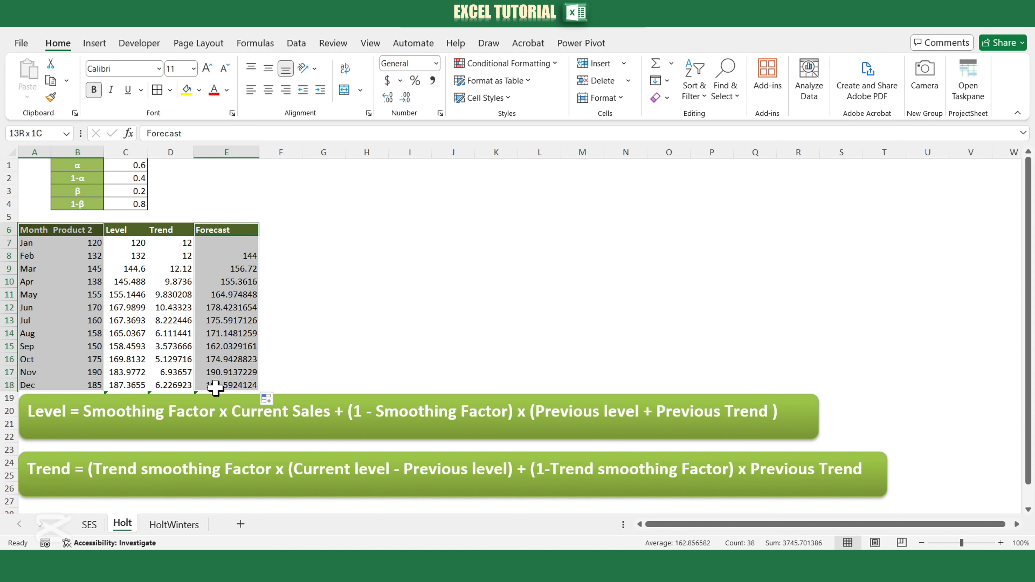
left_click(95, 44)
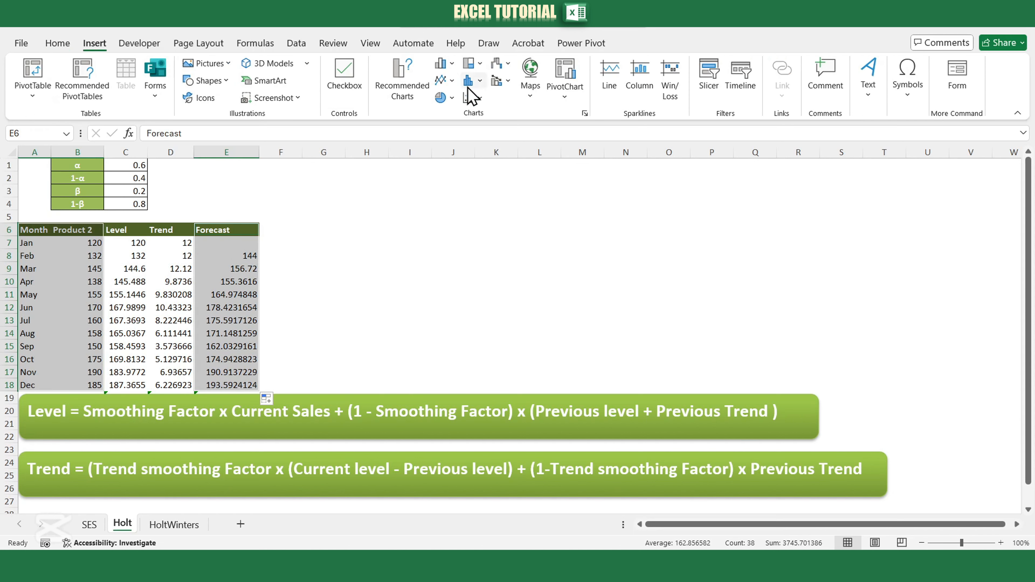
left_click(442, 83)
left_click(469, 145)
left_click_drag(492, 254, 474, 191)
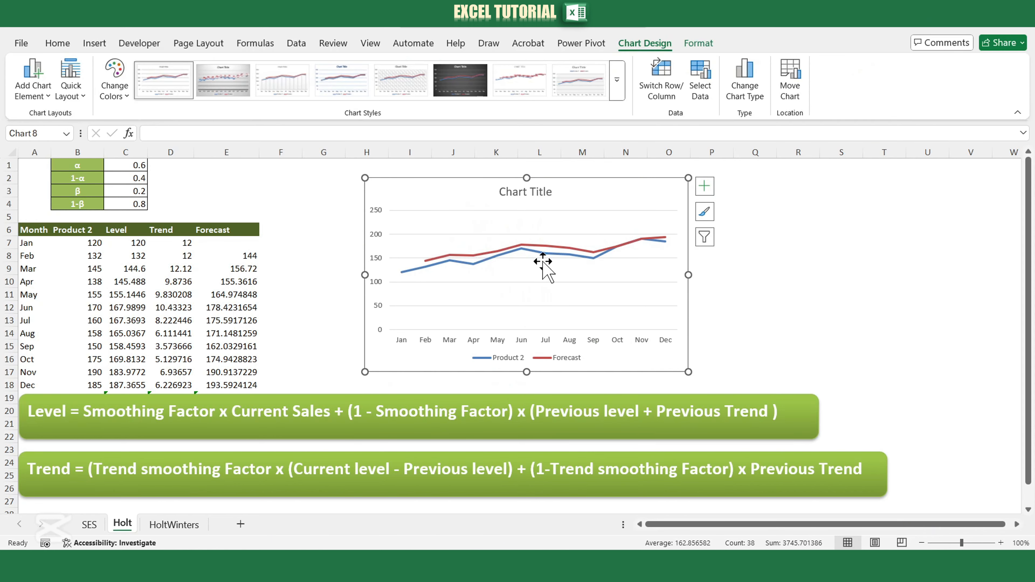
left_click(733, 292)
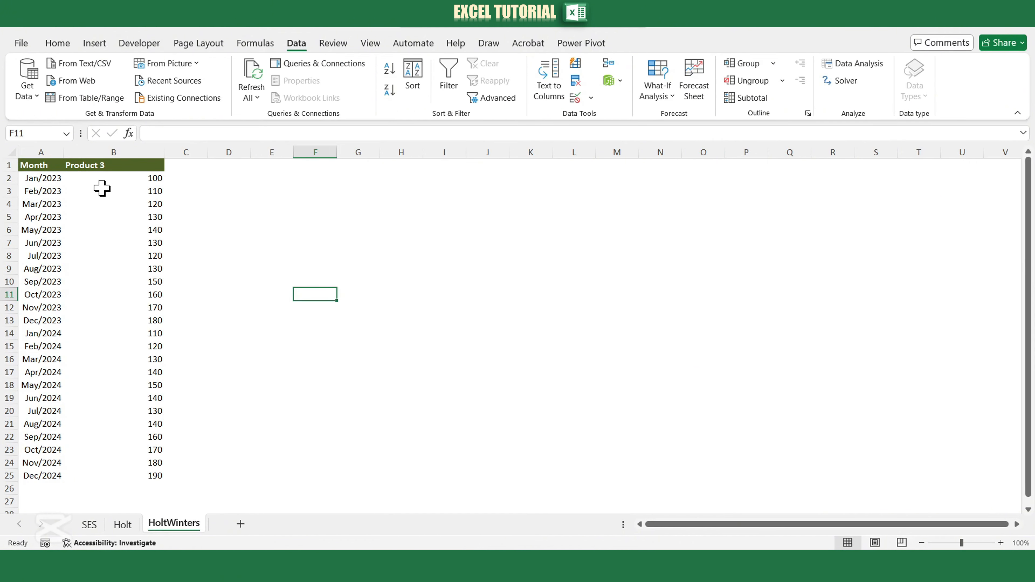
Create a line-chart forecast sheet from A1:B25, ending 1/12/2025 with a 95% confidence interval, automatic seasonality and forecast statistics included.
left_click_drag(38, 166, 116, 478)
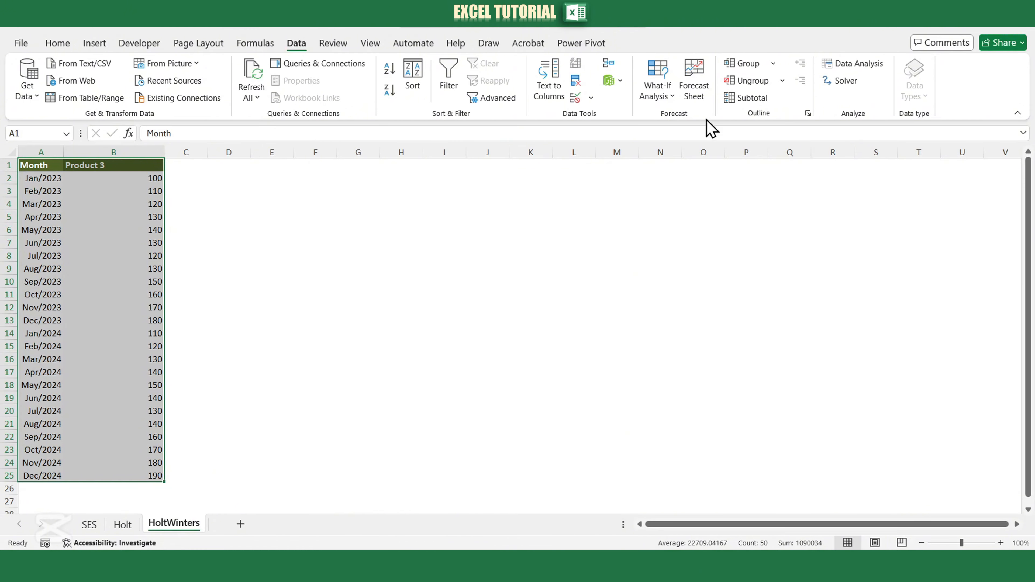
left_click(695, 84)
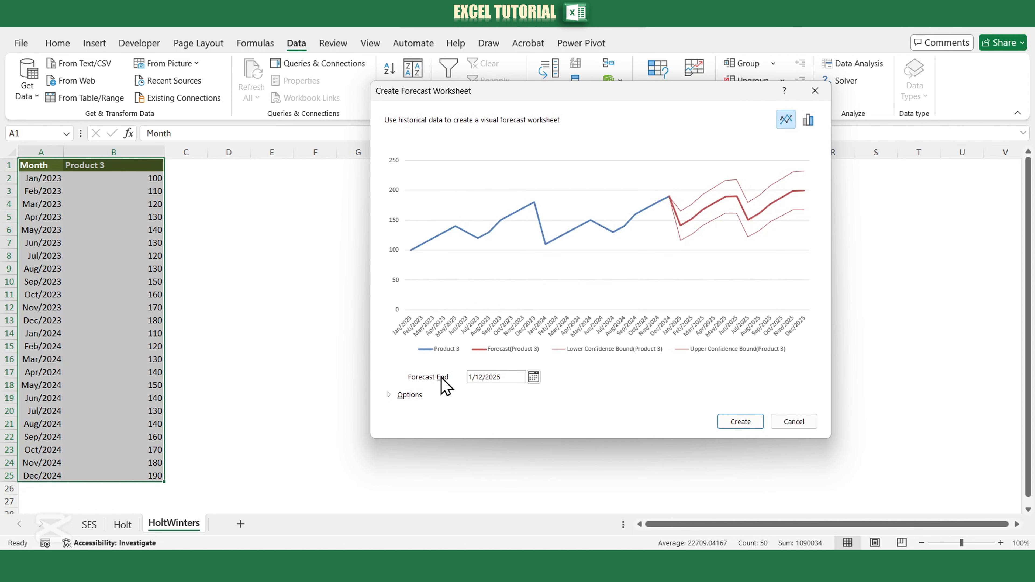
left_click(392, 396)
left_click_drag(573, 94, 560, 59)
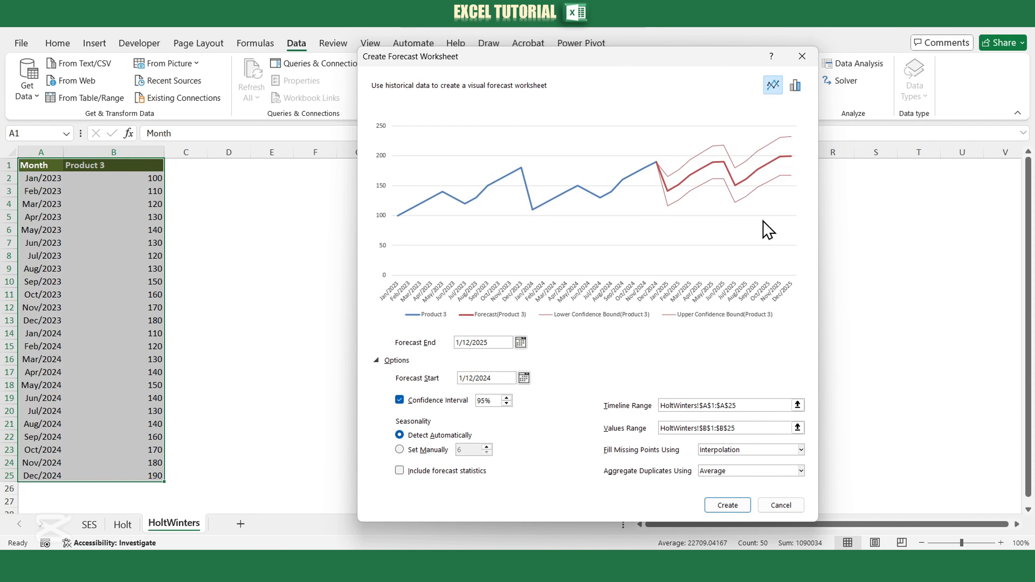
left_click_drag(492, 343, 444, 344)
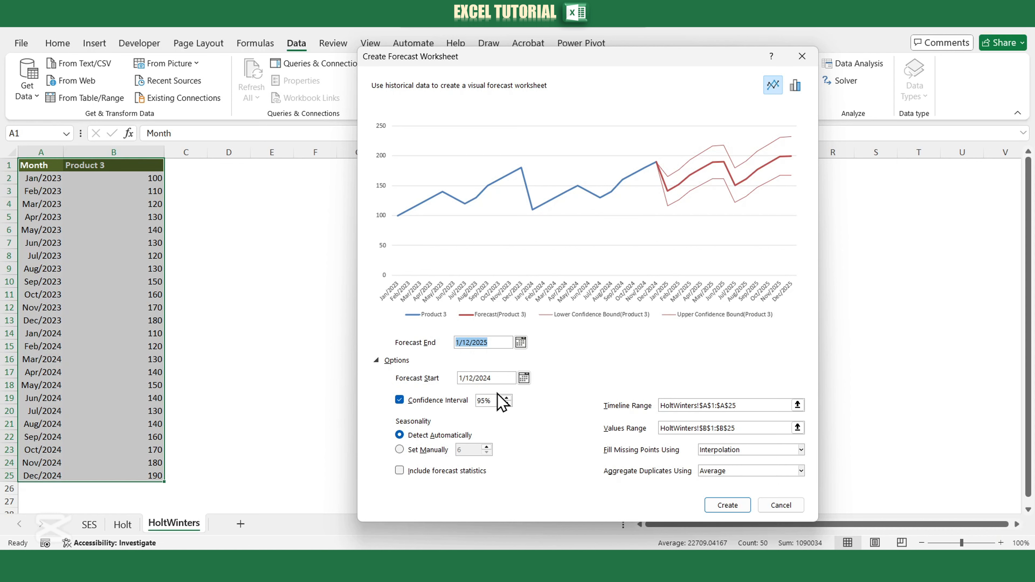
left_click_drag(489, 400, 471, 401)
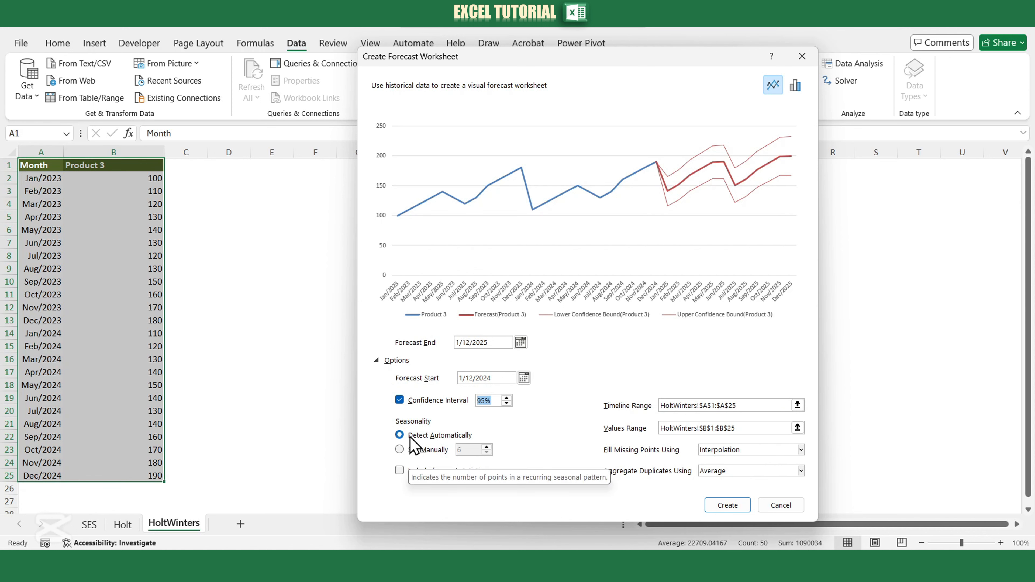
left_click(399, 471)
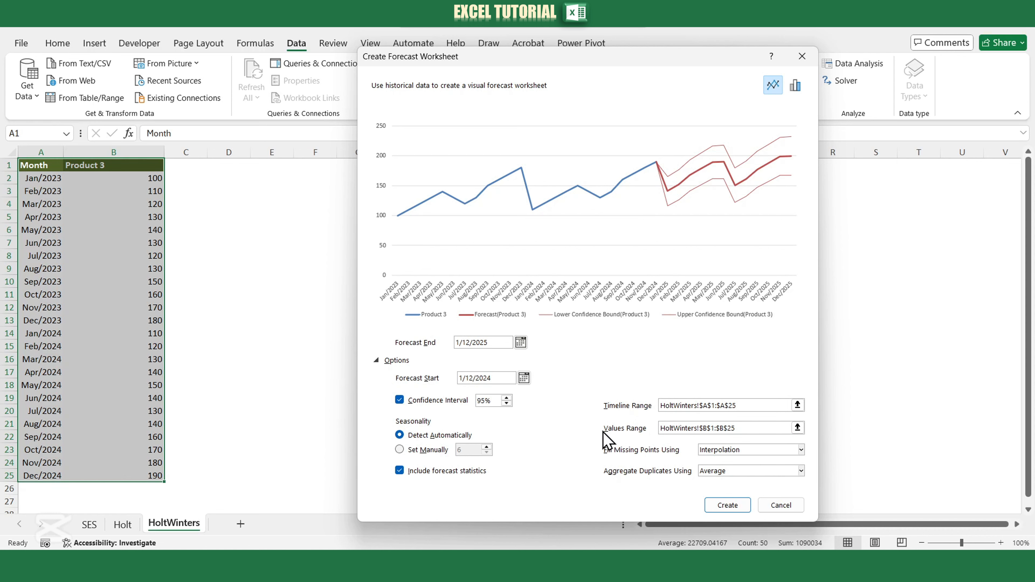
left_click(722, 507)
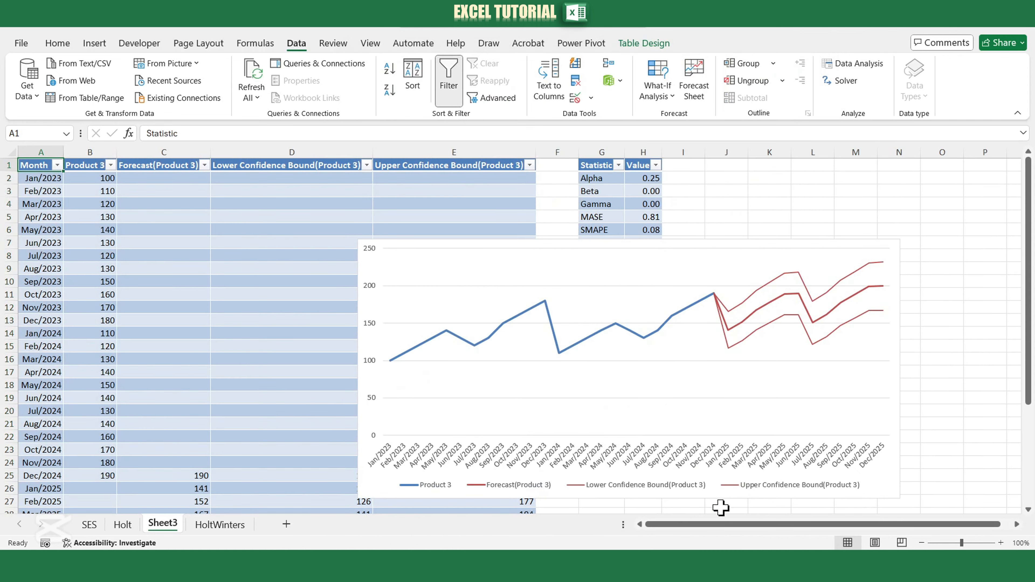
Zoom the forecast sheet to 85% and place the chart, slightly narrowed, beside the statistics table so it covers neither table.
scroll(688, 413, "down", 2)
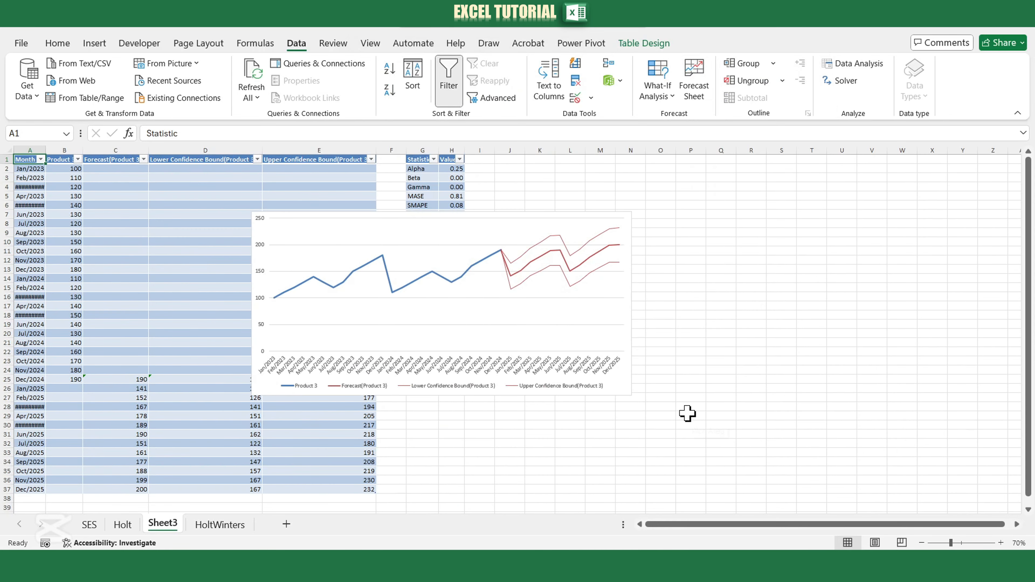
scroll(566, 343, "up", 1)
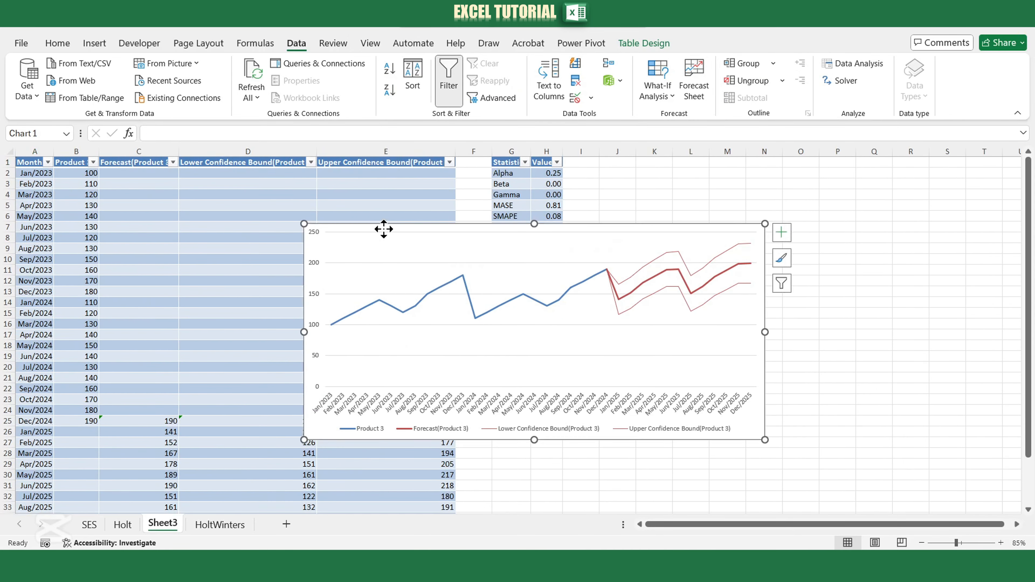
left_click_drag(384, 229, 629, 196)
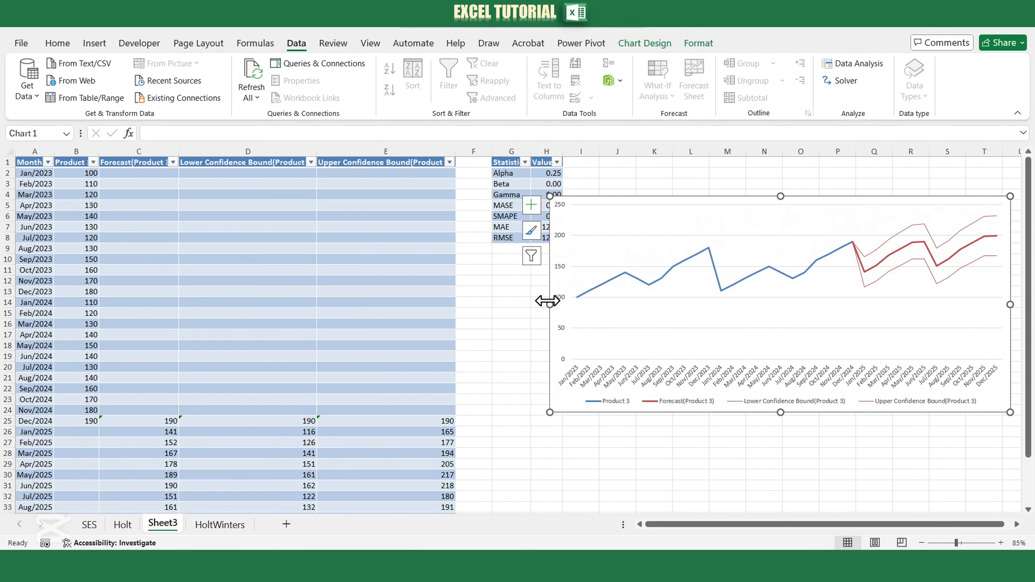
left_click_drag(550, 304, 620, 304)
left_click_drag(675, 201, 633, 194)
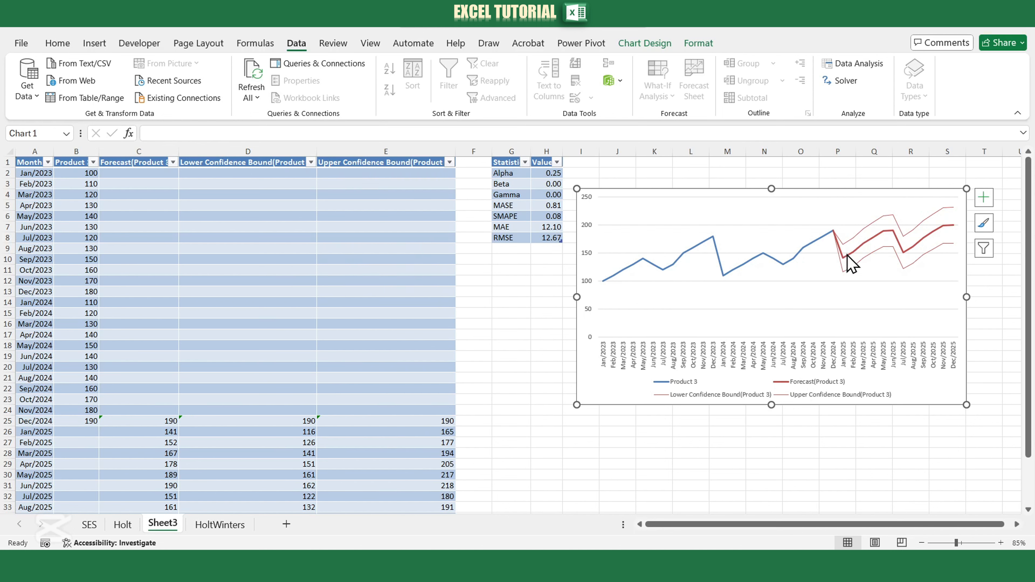
Examine the FORECAST.ETS formula behind the Jan/2025 forecast in C26 and compare the forecast rows with the chart.
scroll(826, 428, "down", 1)
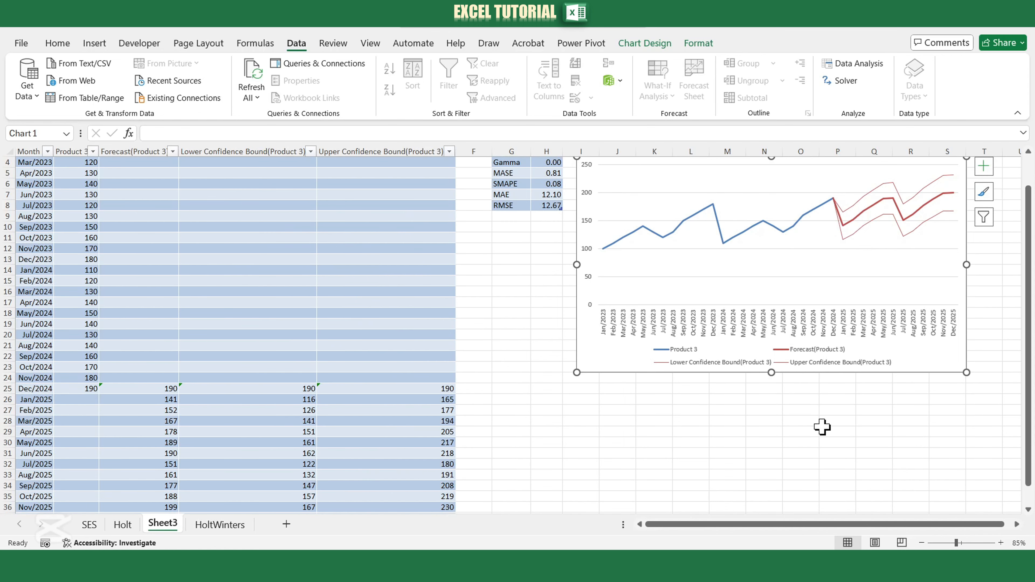
left_click(174, 396)
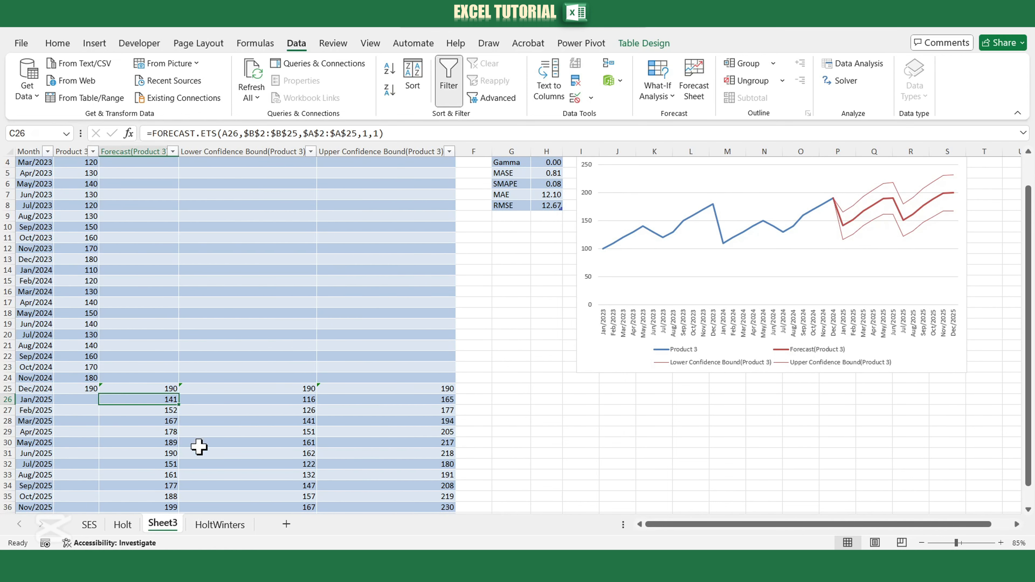
left_click_drag(389, 134, 152, 134)
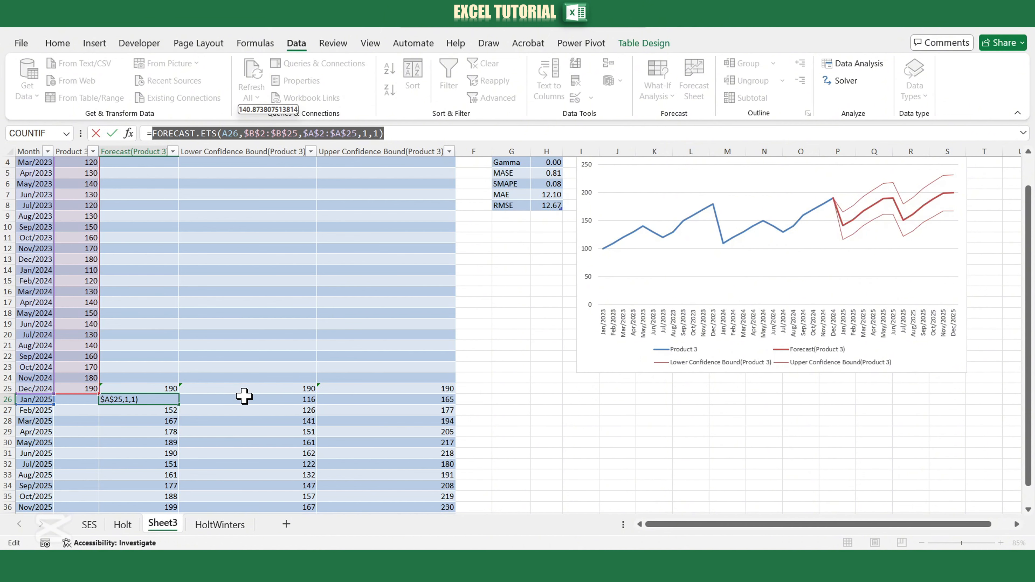
key("Escape")
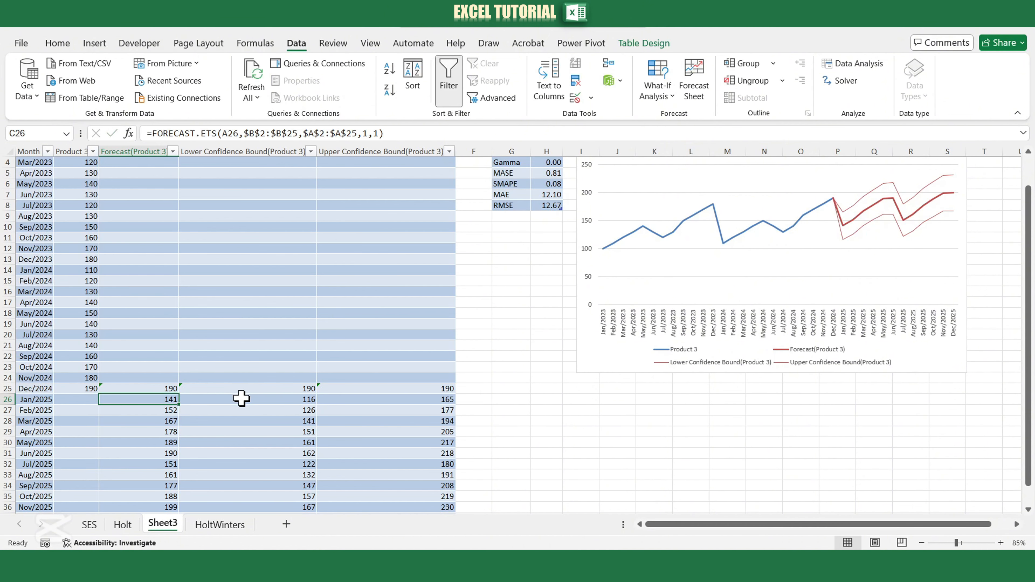
left_click(687, 182)
scroll(654, 465, "up", 1)
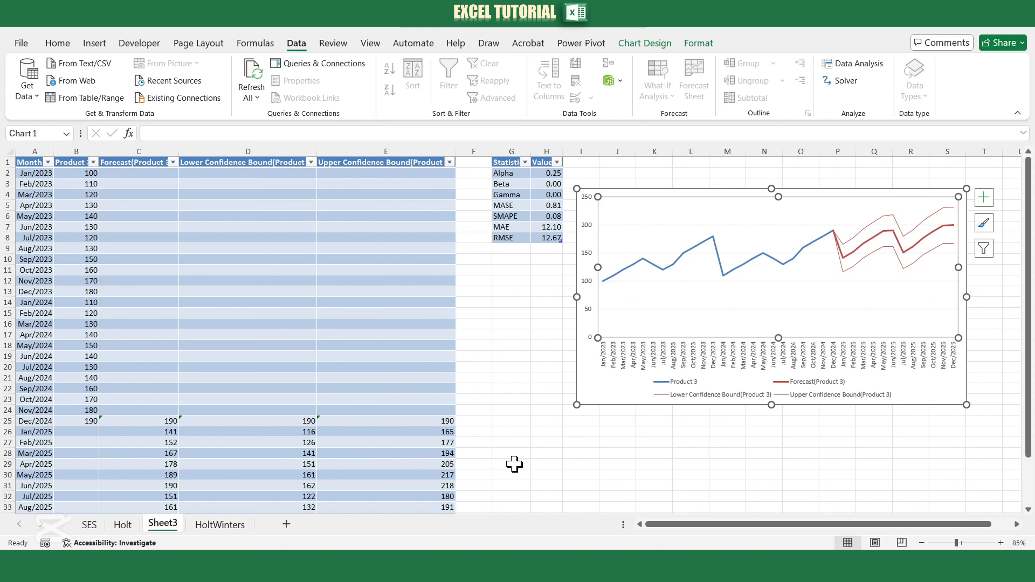
Examine the statistics table and the FORECAST.ETS.STAT formulas behind the Alpha, Beta and Gamma smoothing parameters.
left_click_drag(505, 163, 553, 238)
left_click(549, 174)
left_click(546, 185)
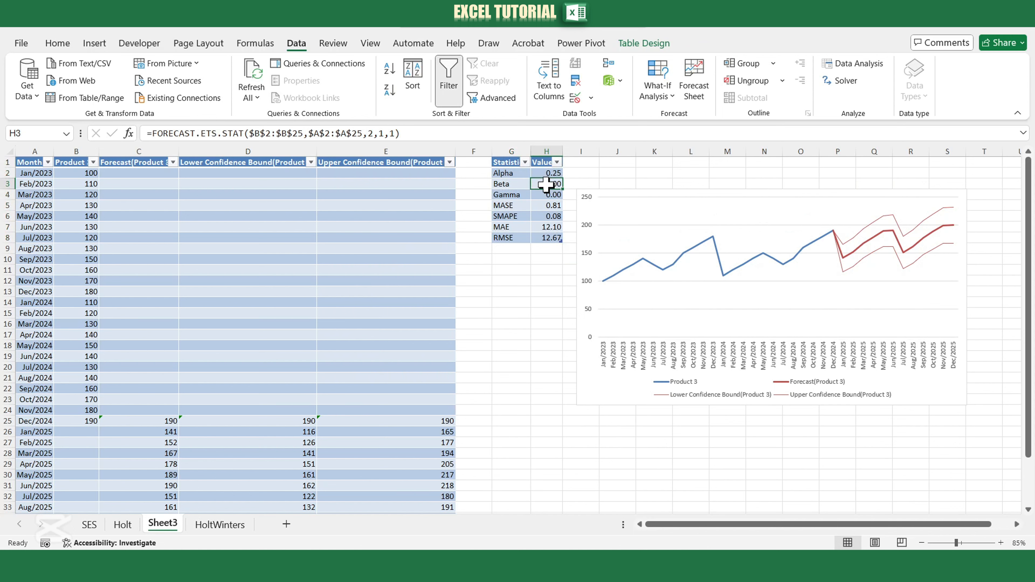
left_click(547, 195)
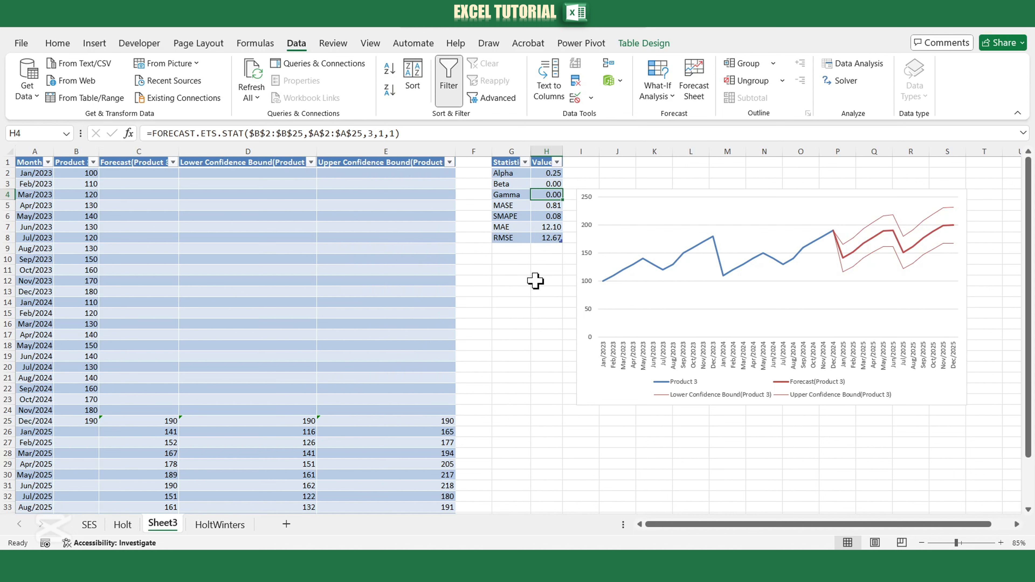
Review the error metrics MASE, SMAPE, MAE and RMSE in the statistics table, including the formulas behind their values.
left_click(538, 207)
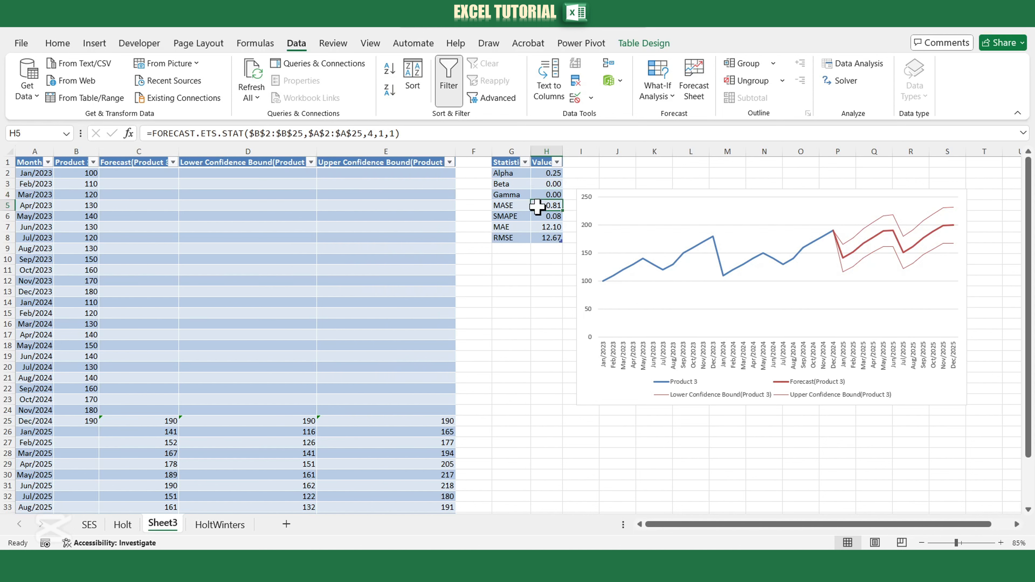
left_click(547, 226)
left_click(547, 216)
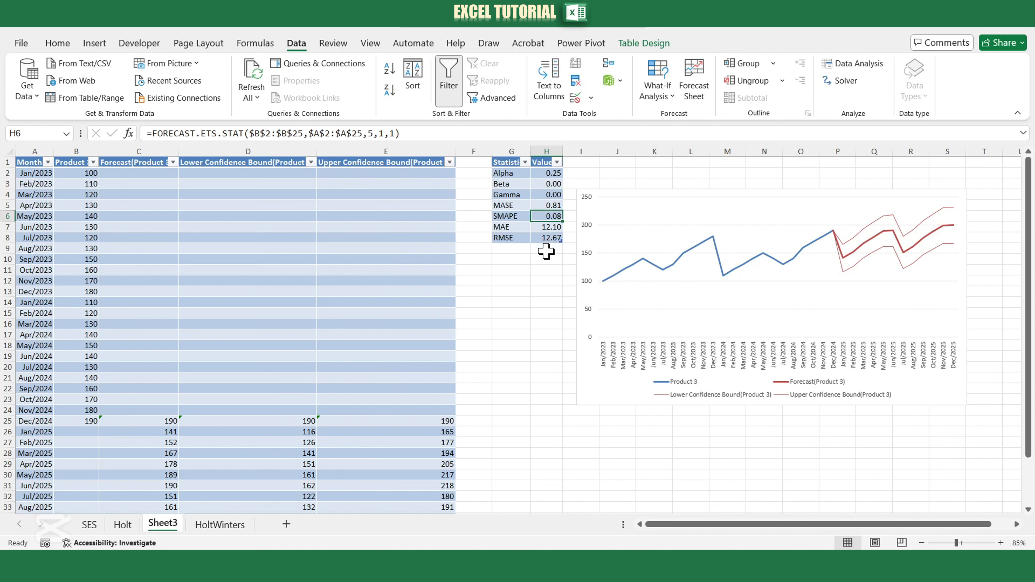
left_click_drag(505, 205, 540, 240)
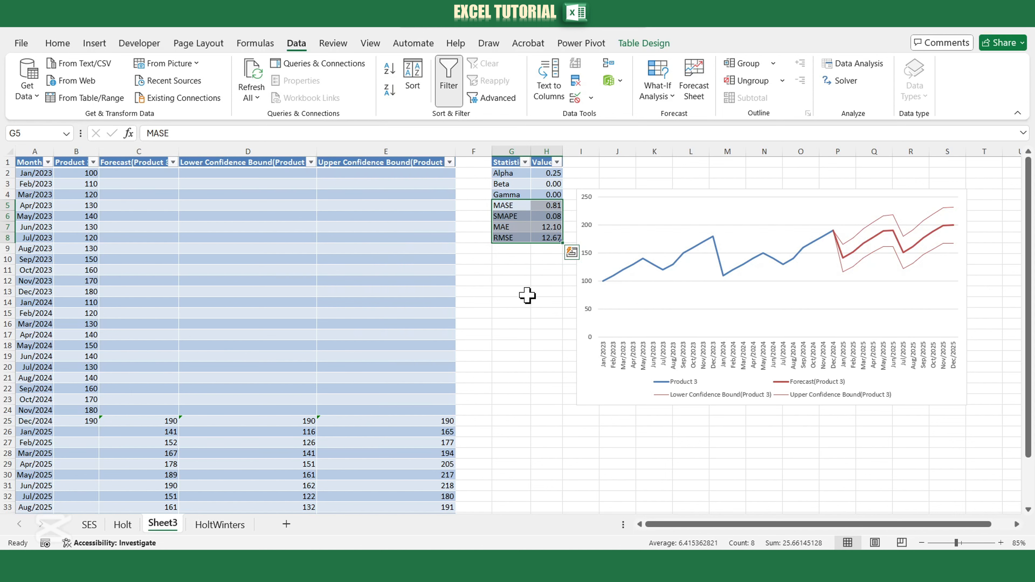
left_click(500, 227)
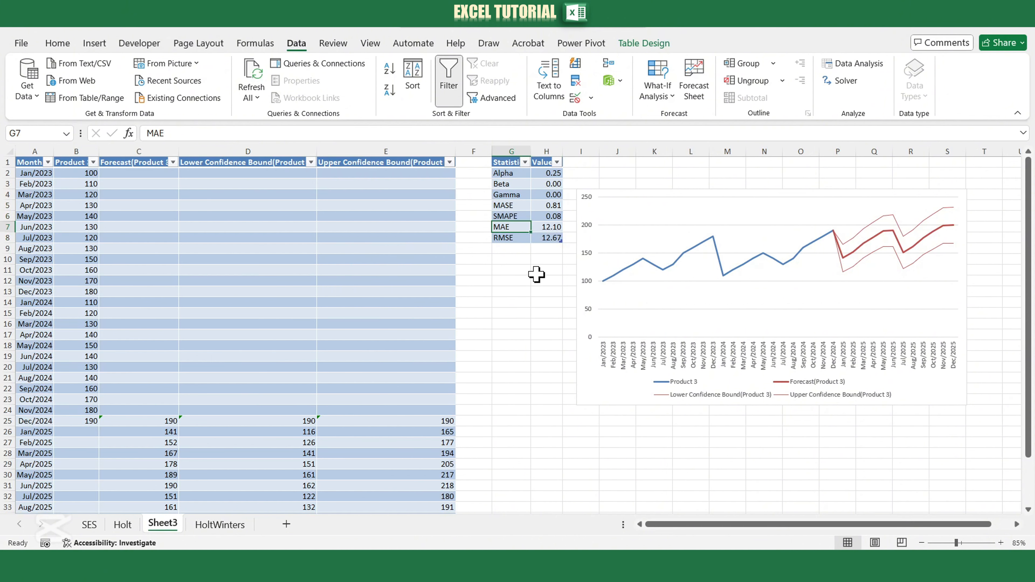
left_click(510, 239)
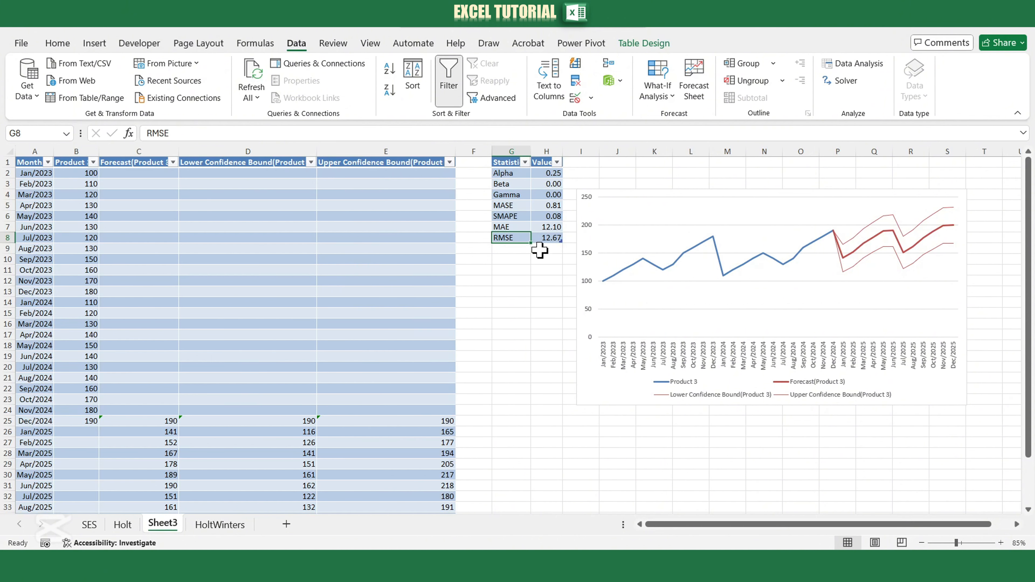
left_click(539, 241)
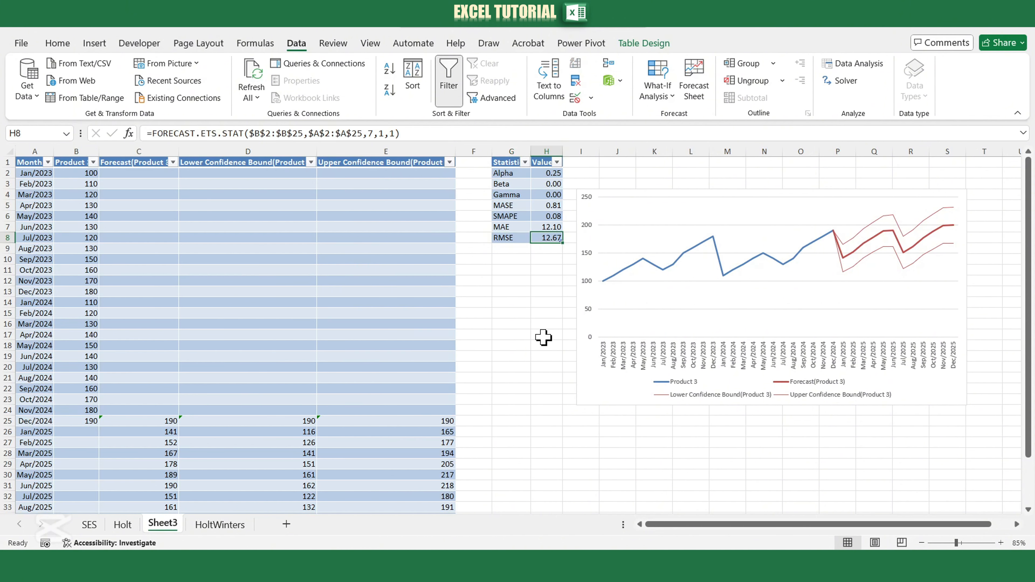
left_click(550, 292)
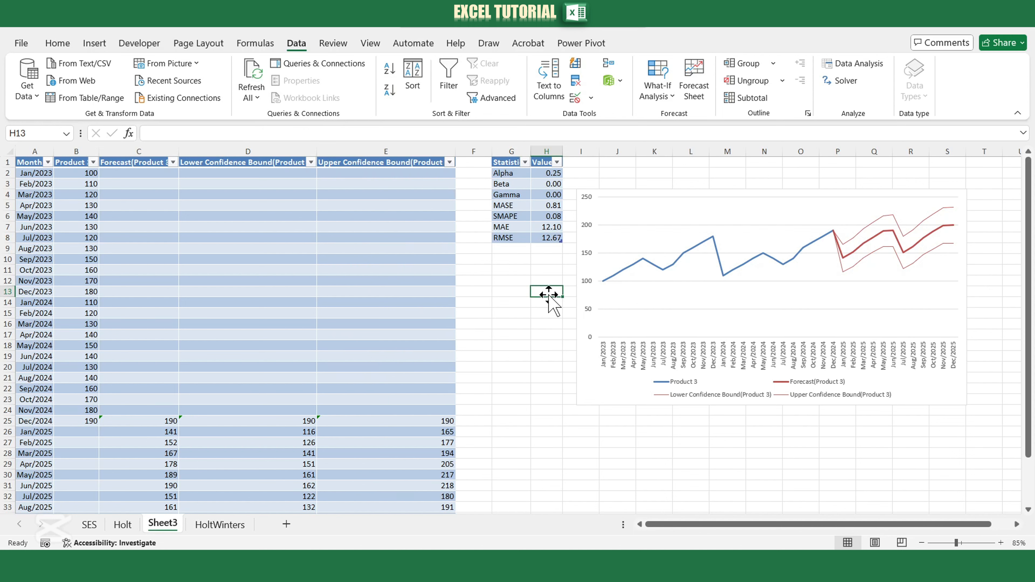